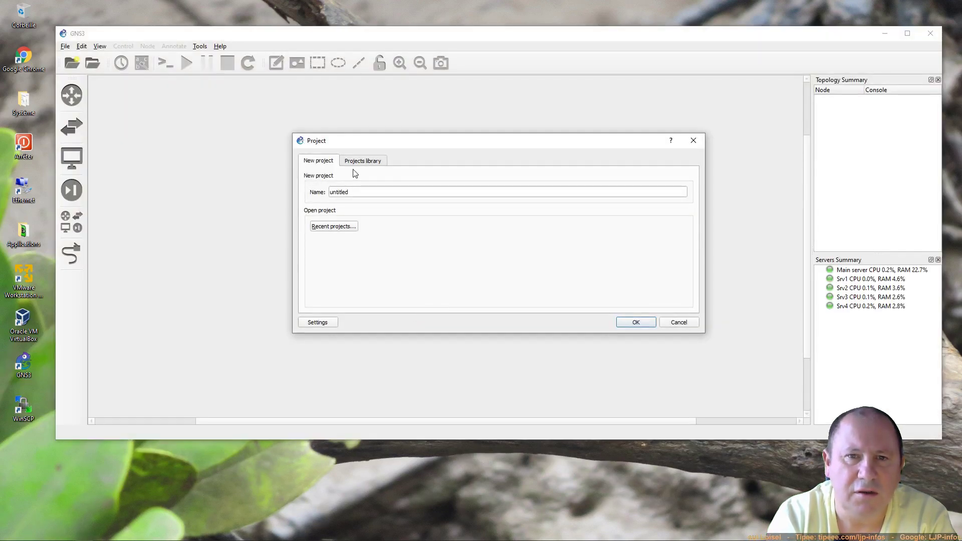
- Open the test-OSPF project from the projects library and start all of its nodes
click(362, 162)
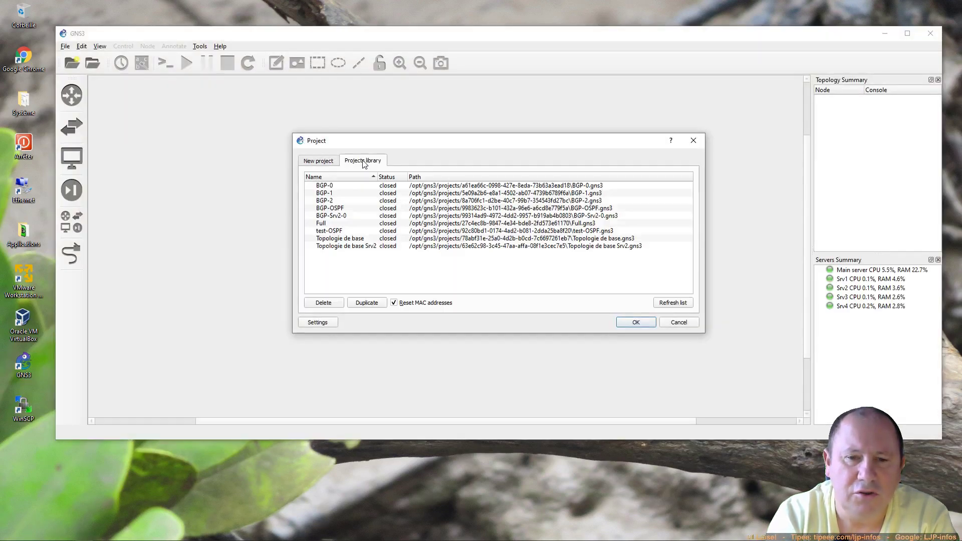
click(327, 232)
click(639, 322)
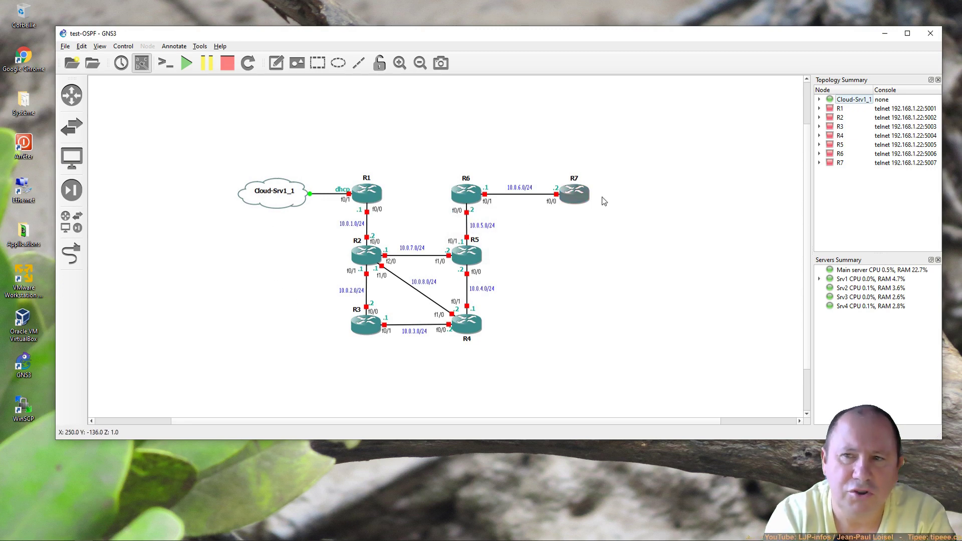
click(183, 64)
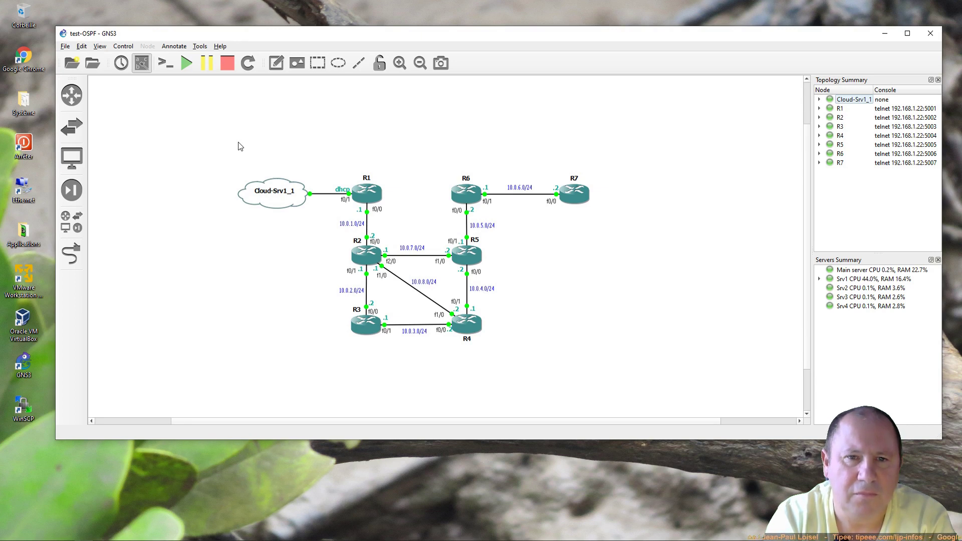
- Open separate console windows for routers R1 to R5 and move the topology window clear of them
double_click(377, 196)
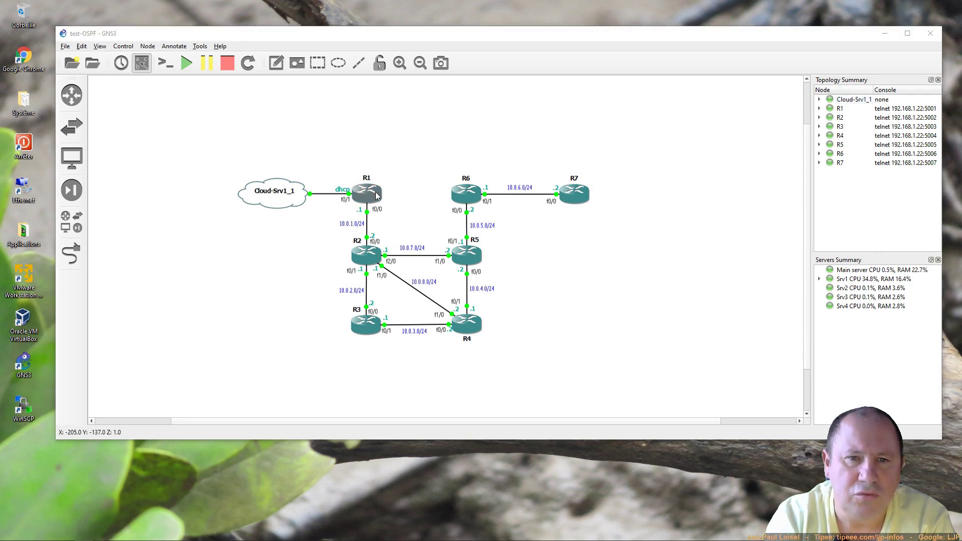
drag(312, 141, 222, 40)
click(369, 270)
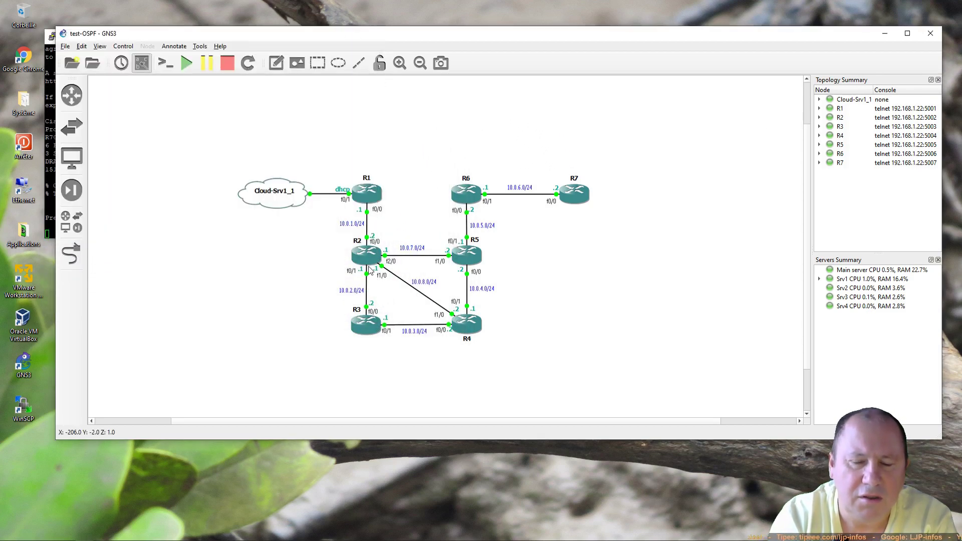
double_click(369, 263)
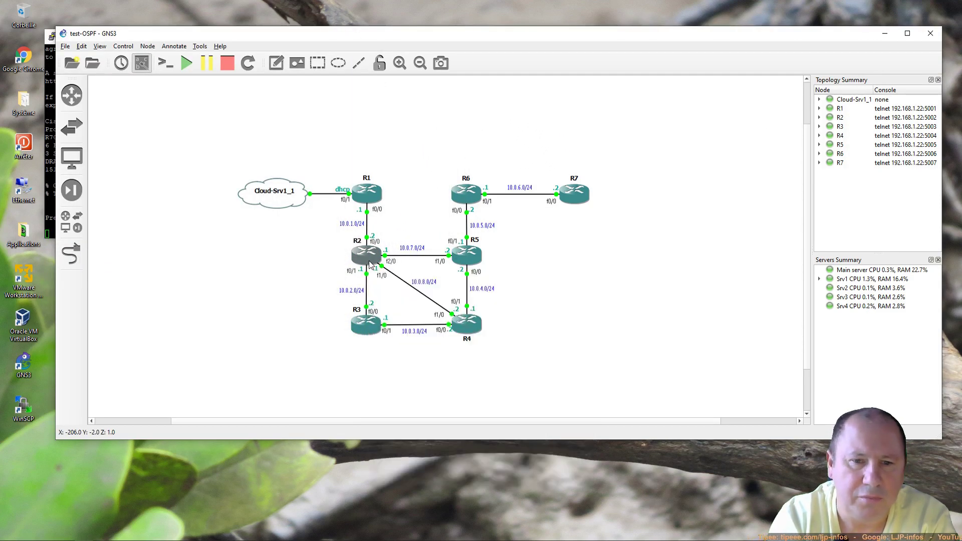
double_click(368, 322)
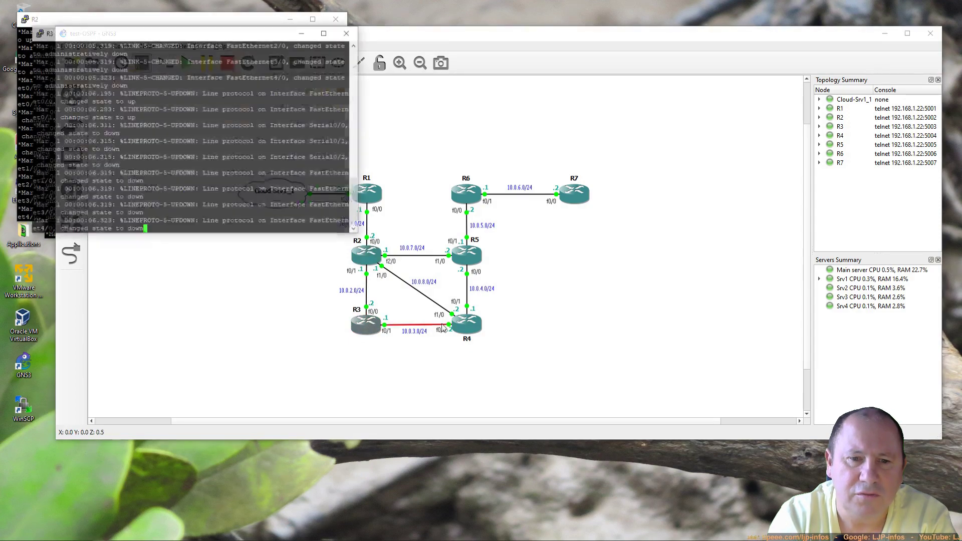
click(470, 289)
double_click(467, 254)
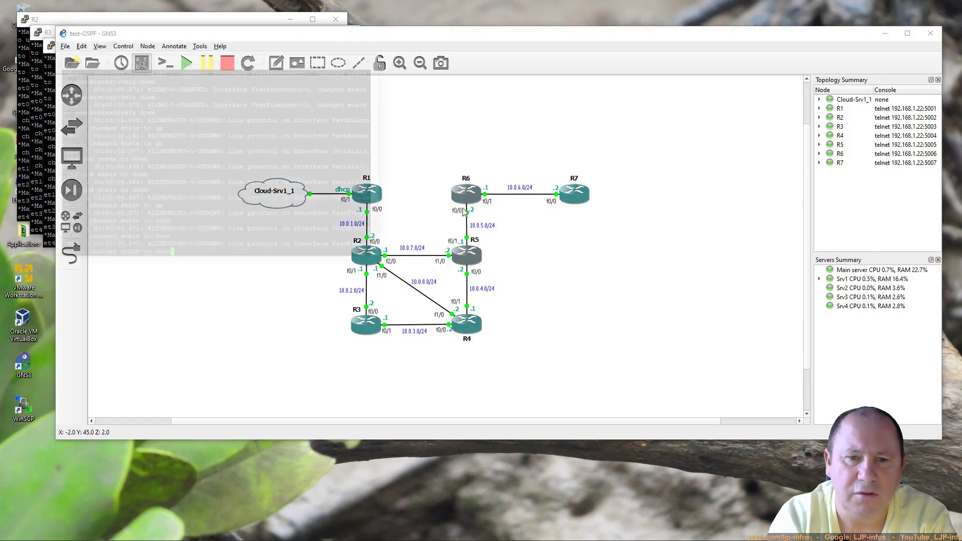
click(448, 211)
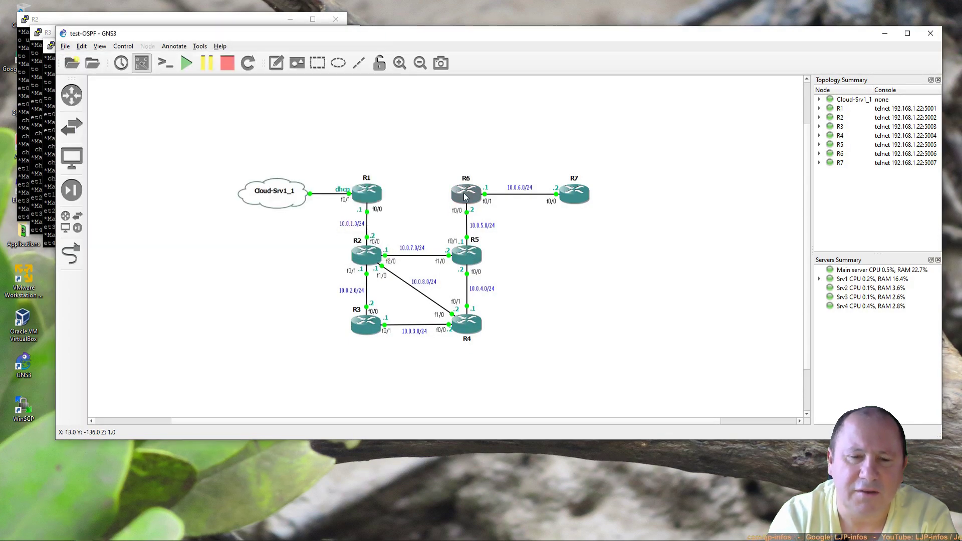
drag(279, 40, 314, 70)
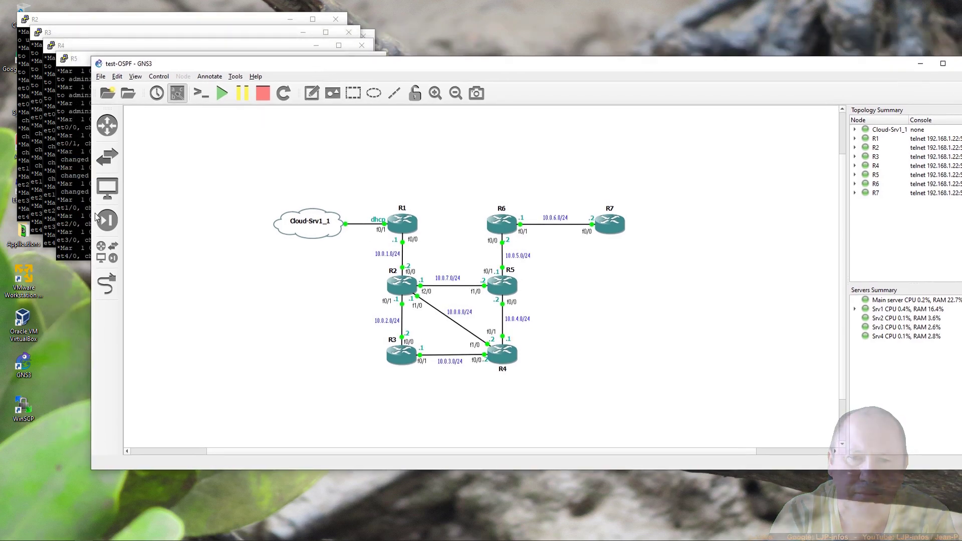
- Close all the router console sessions, confirming each exit, and minimize the topology window
click(25, 211)
key(alt+F4)
key(Return)
key(alt+F4)
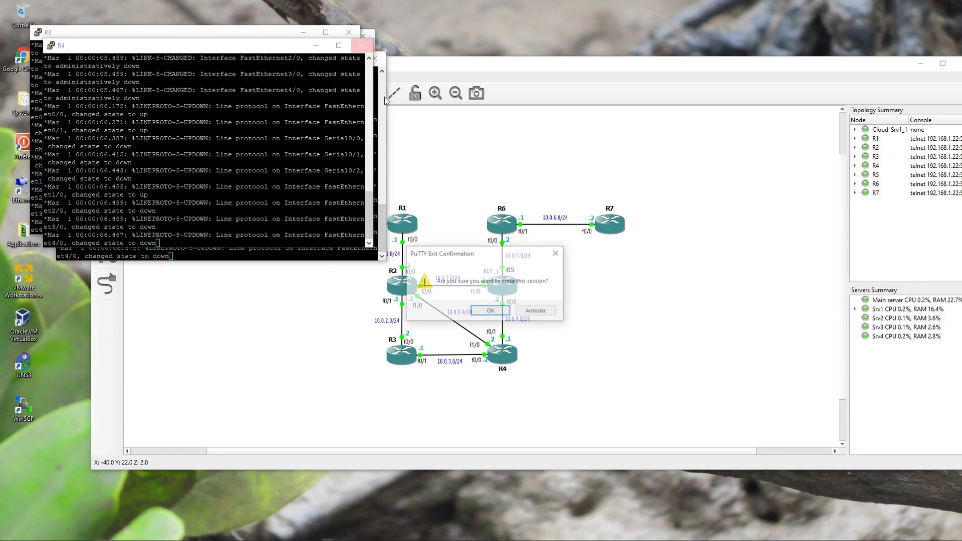
key(Return)
key(alt+F4)
key(Return)
key(alt+F4)
key(Return)
click(919, 64)
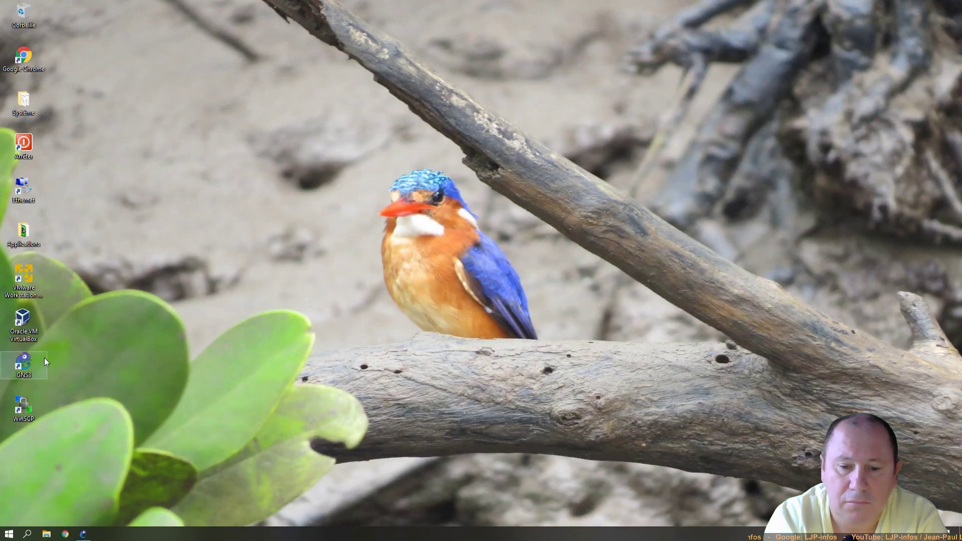
- Switch to Google Chrome, search for "superputty download" and open the SuperPuTTY download section on puttygen.com
double_click(28, 65)
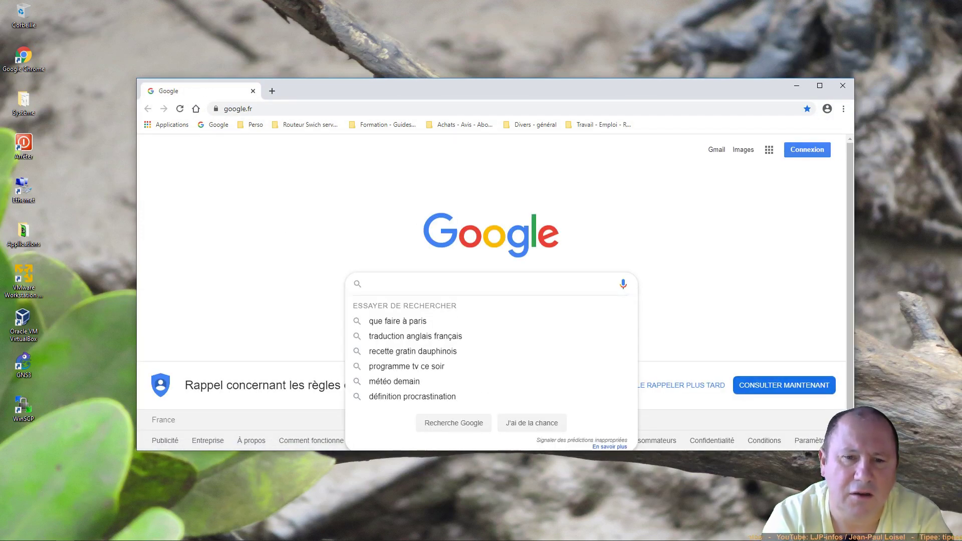
text(superpu)
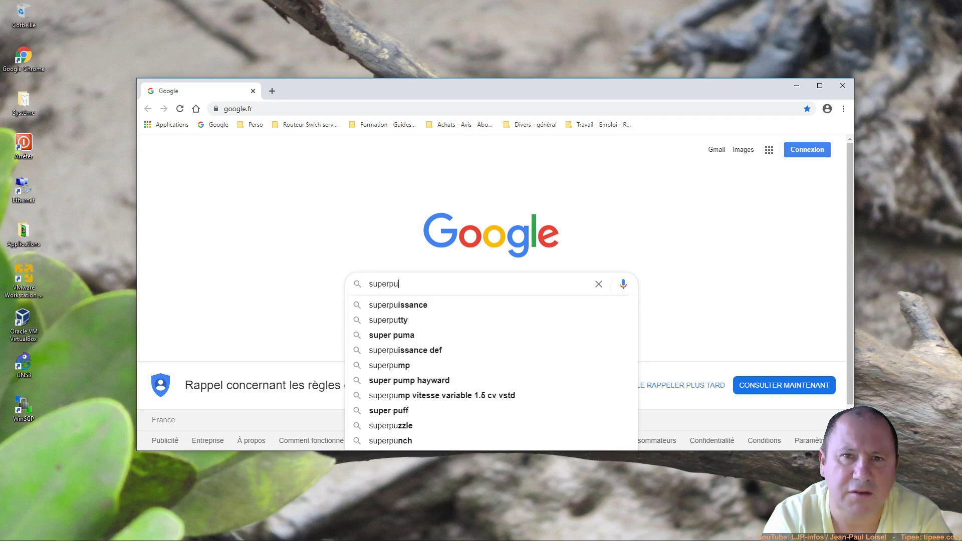
text(tty)
key(Down)
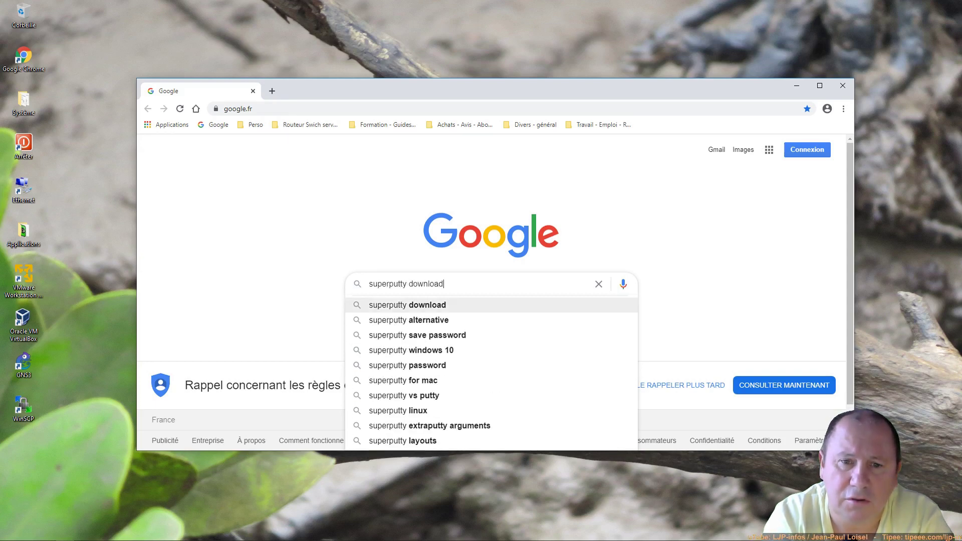
key(Return)
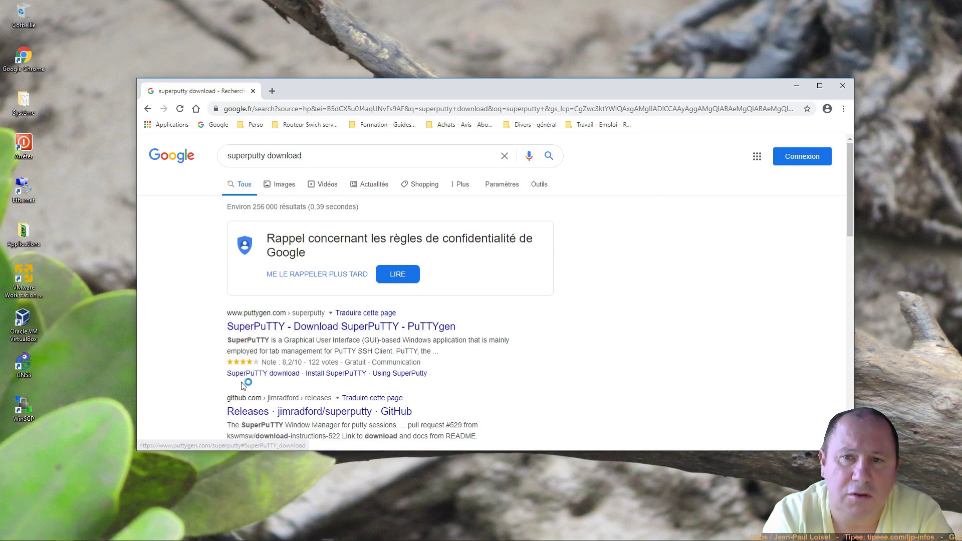
click(288, 374)
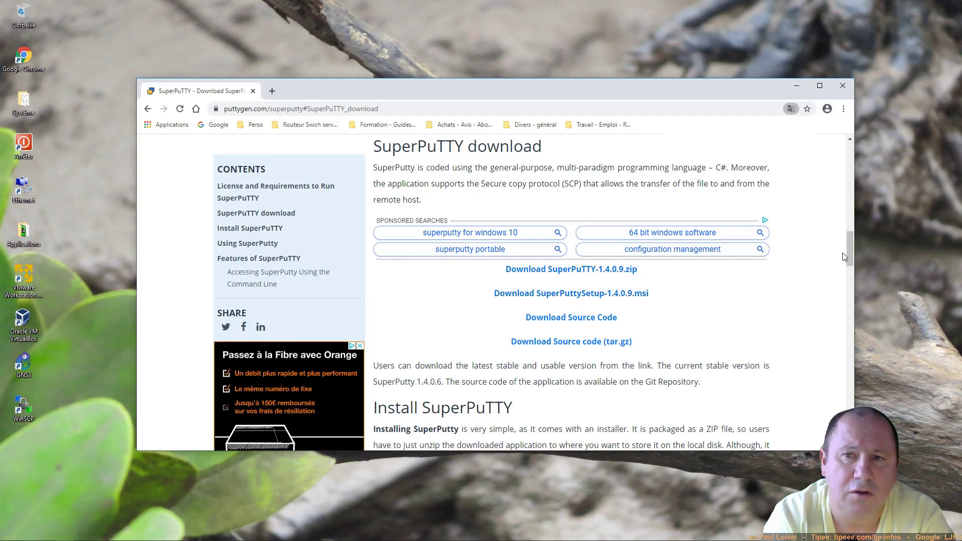
- Download SuperPuttySetup-1.4.0.9.msi, run the installer despite the unknown publisher, and close the browser
drag(850, 253, 854, 151)
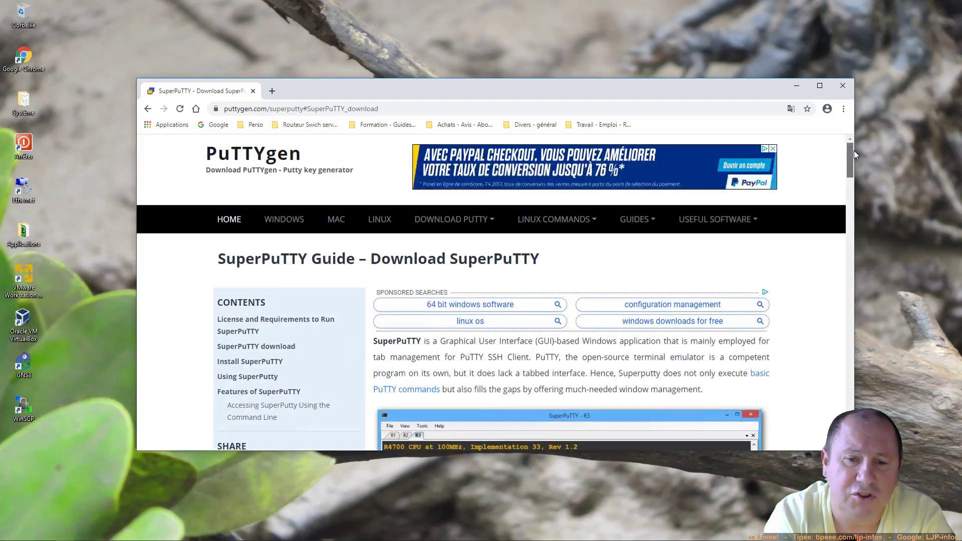
mouse_move(413, 226)
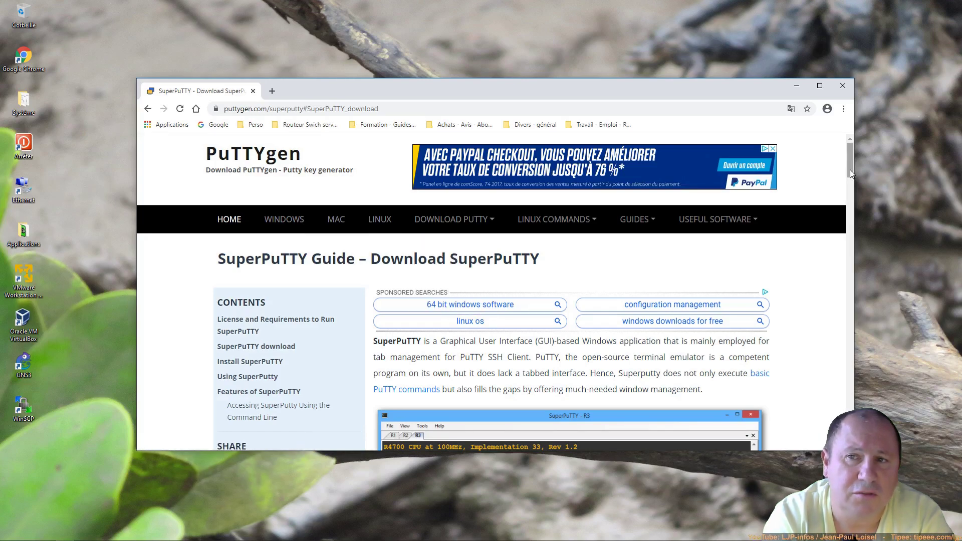
drag(849, 167, 849, 252)
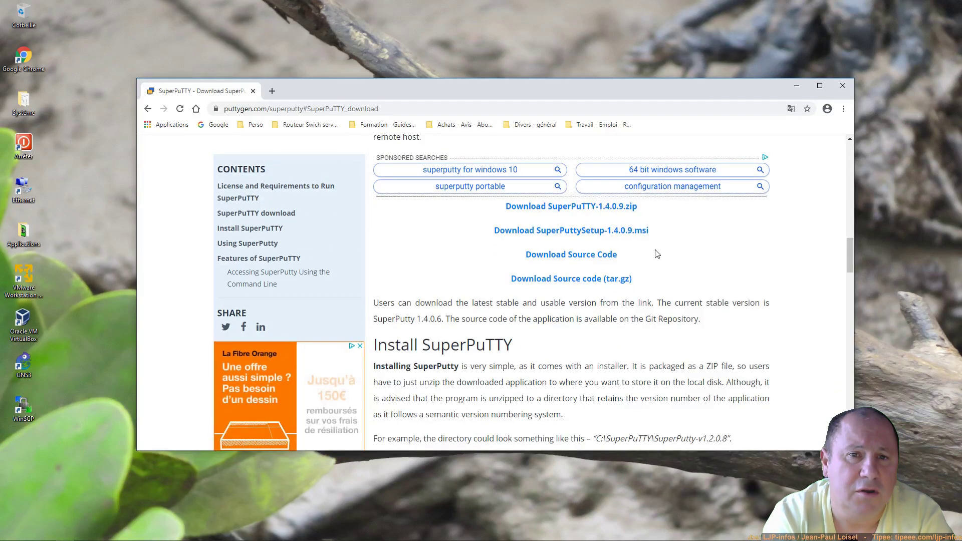
click(568, 231)
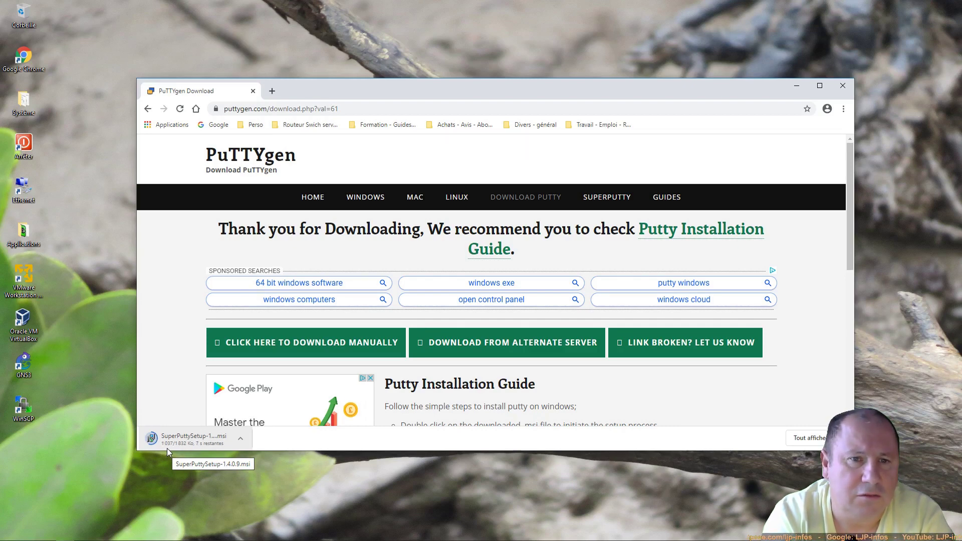
click(212, 443)
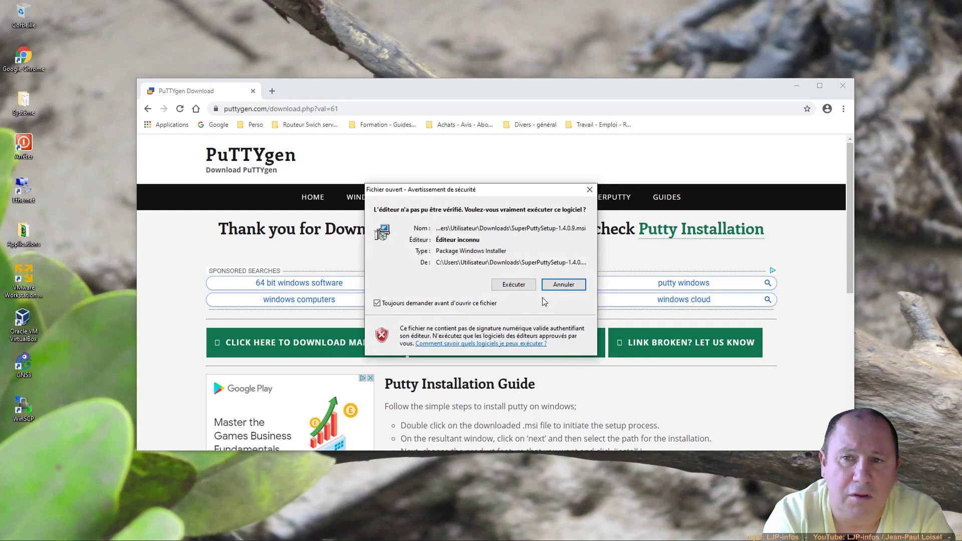
click(513, 284)
click(845, 83)
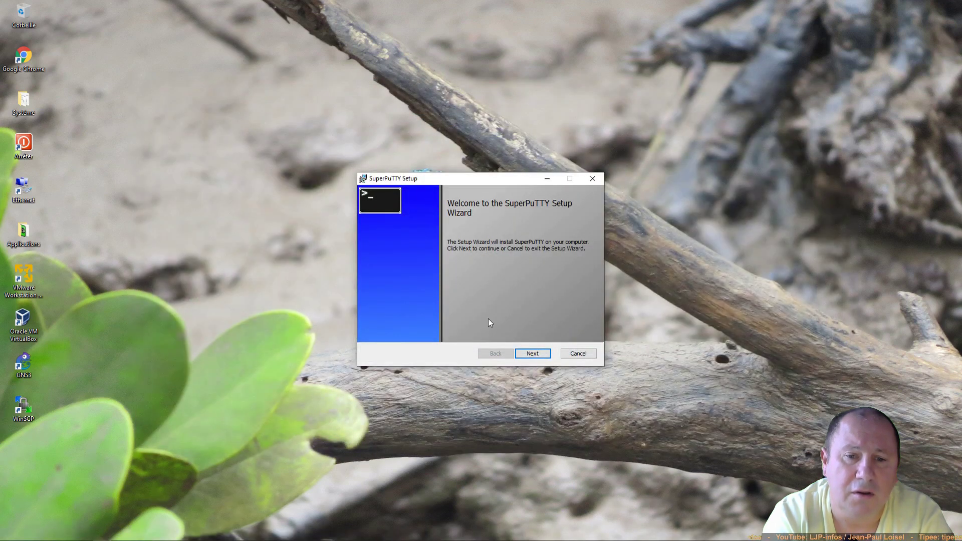
- Begin the SuperPuTTY setup and accept the terms of the license agreement
click(534, 354)
click(431, 331)
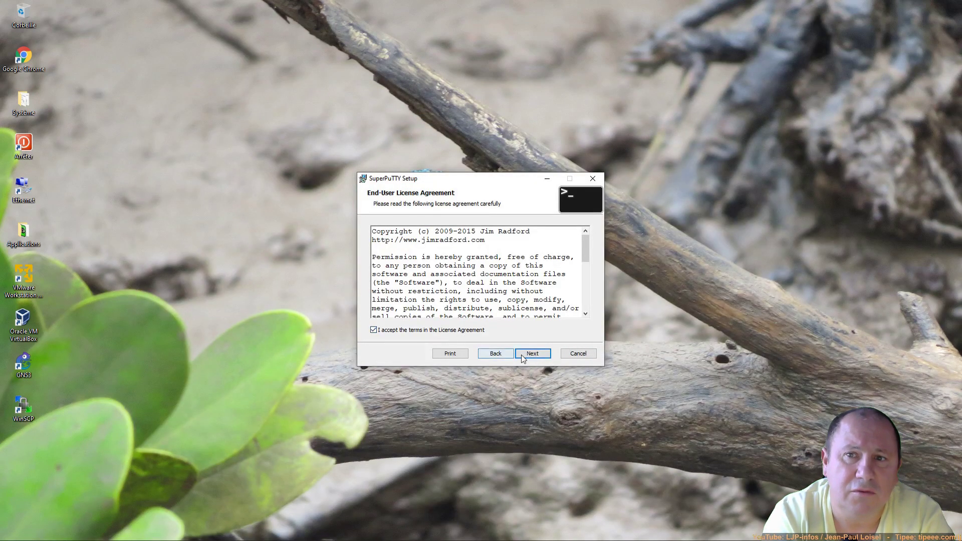
click(531, 354)
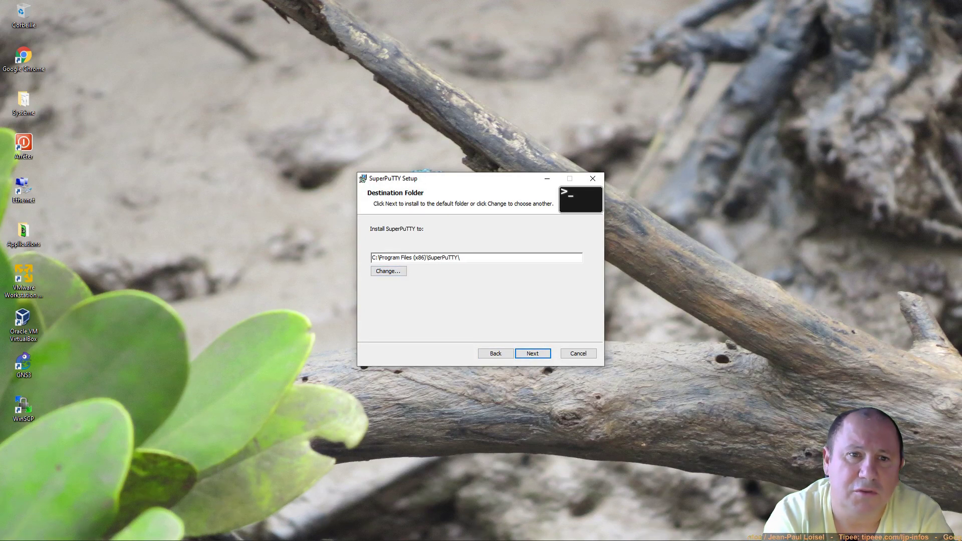
- Install SuperPuTTY to C:\bureau\SuperPuTTY\, authorize the system changes, and finish the setup with Launch SuperPuTTY enabled
drag(427, 257, 380, 257)
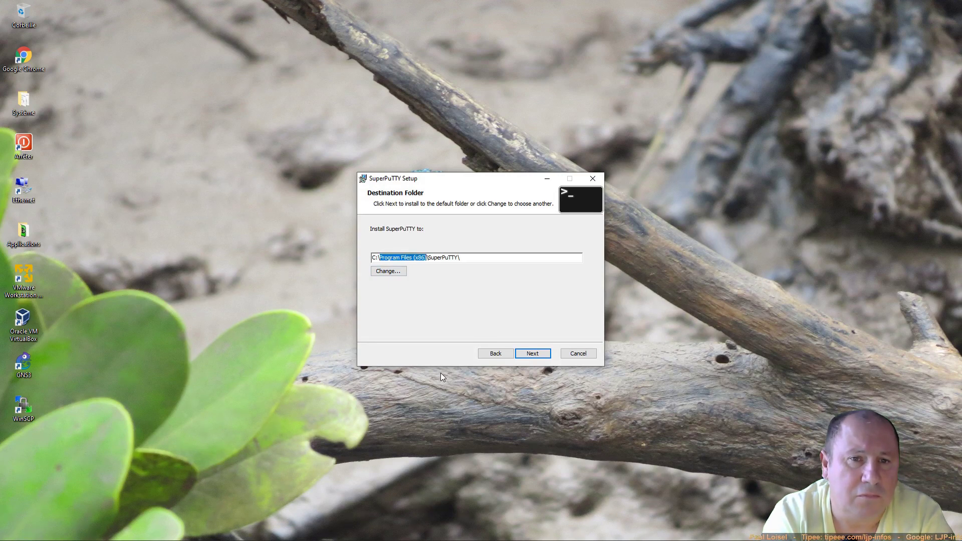
text(bureau)
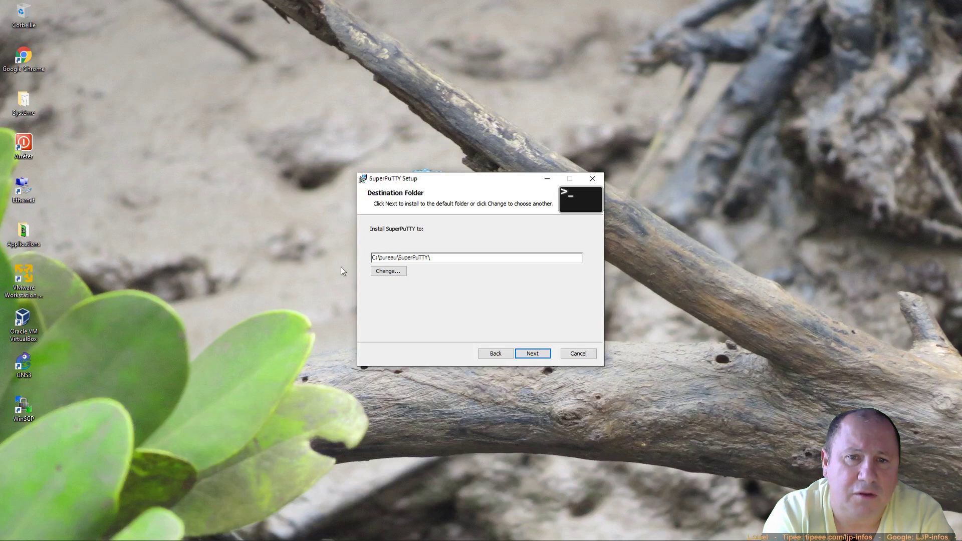
click(535, 353)
click(526, 353)
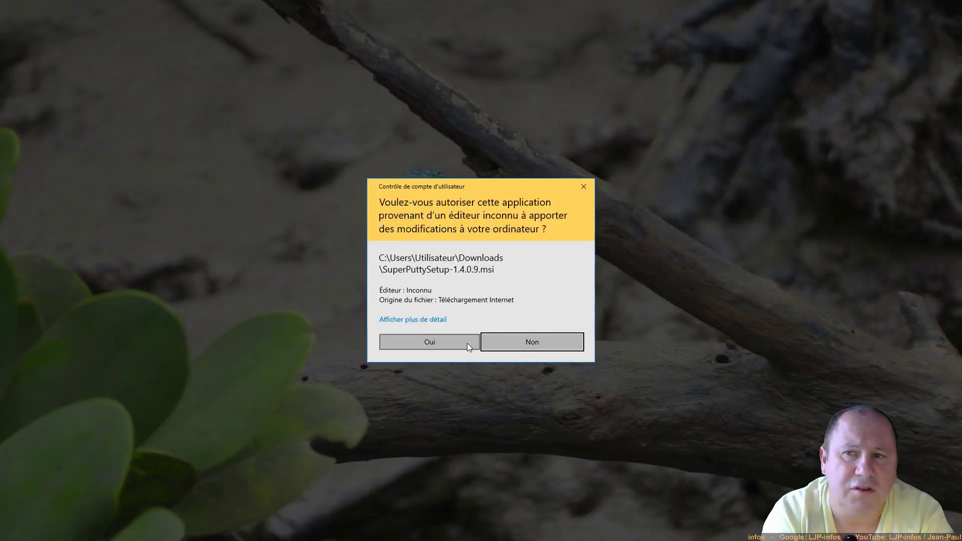
click(468, 345)
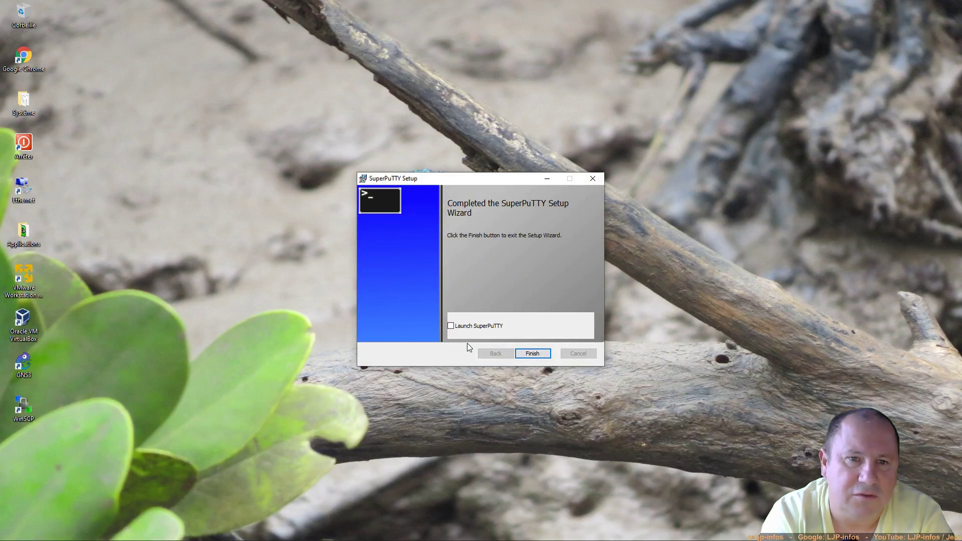
click(460, 328)
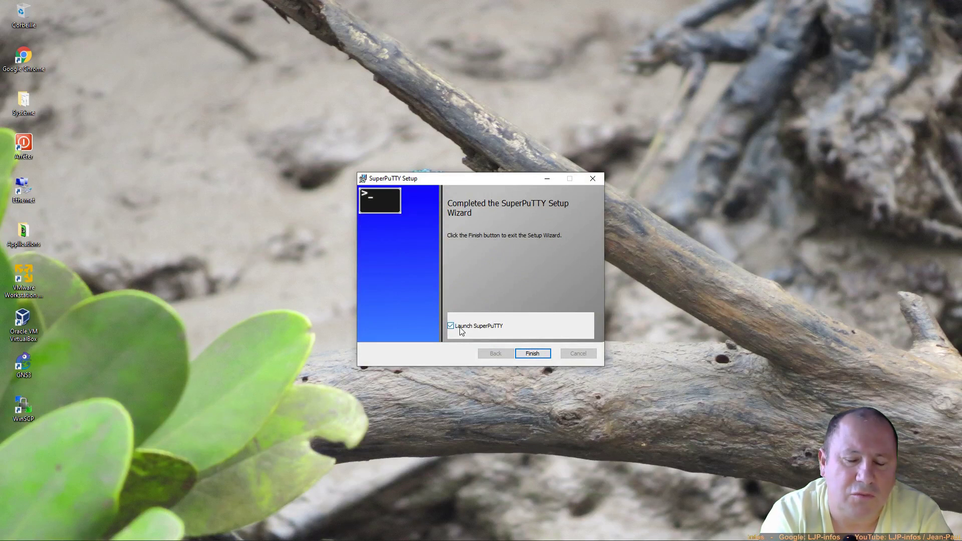
click(532, 354)
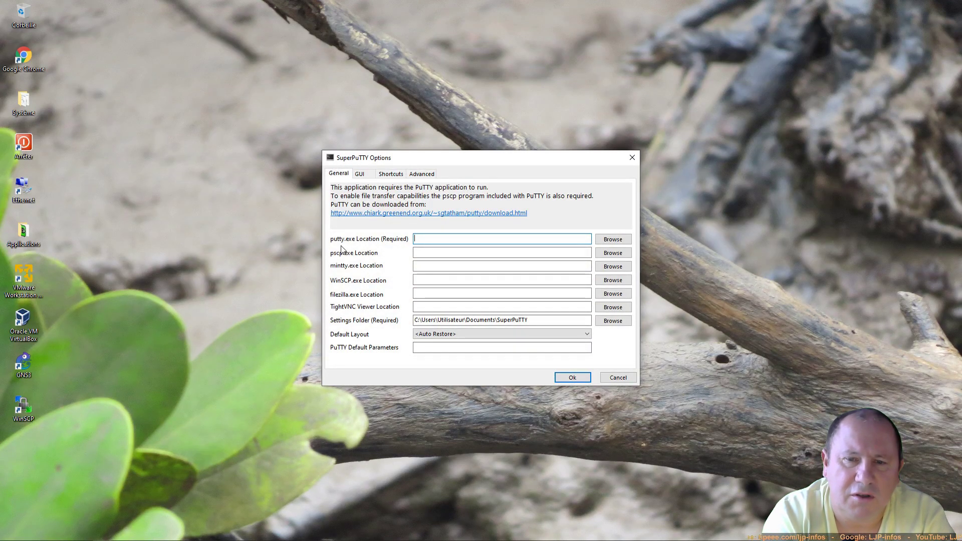
- Set the required putty.exe location to C:\Program Files\GNS3\putty.exe
click(614, 239)
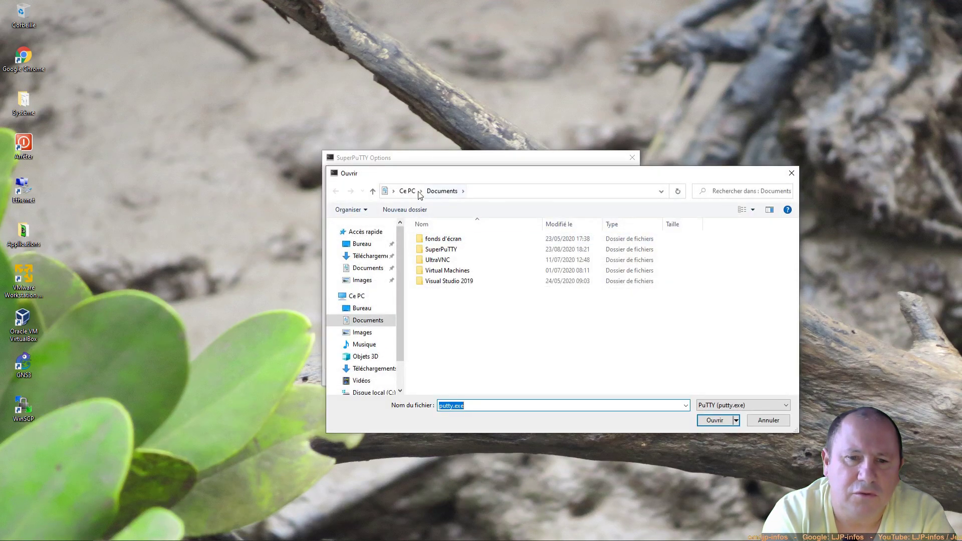
click(408, 191)
scroll(543, 354, down, 1)
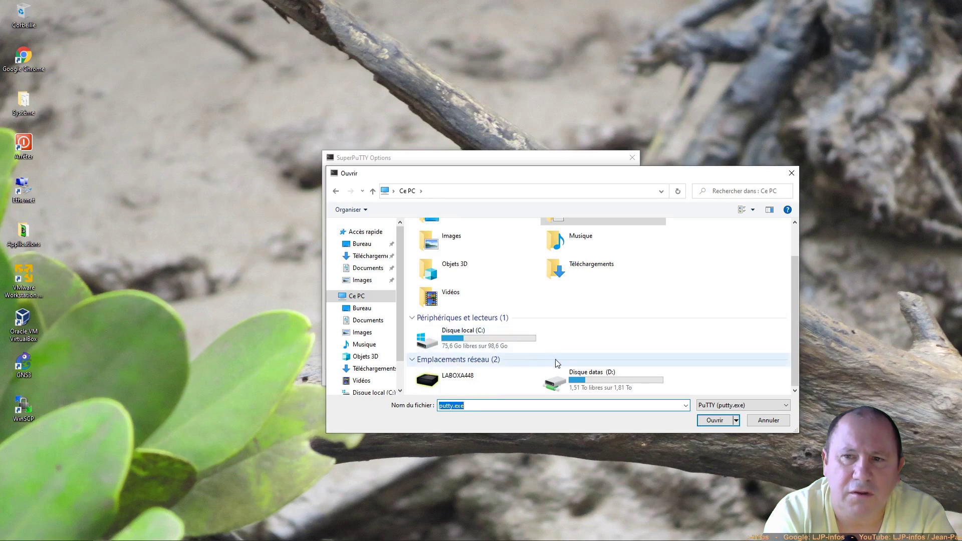
double_click(503, 338)
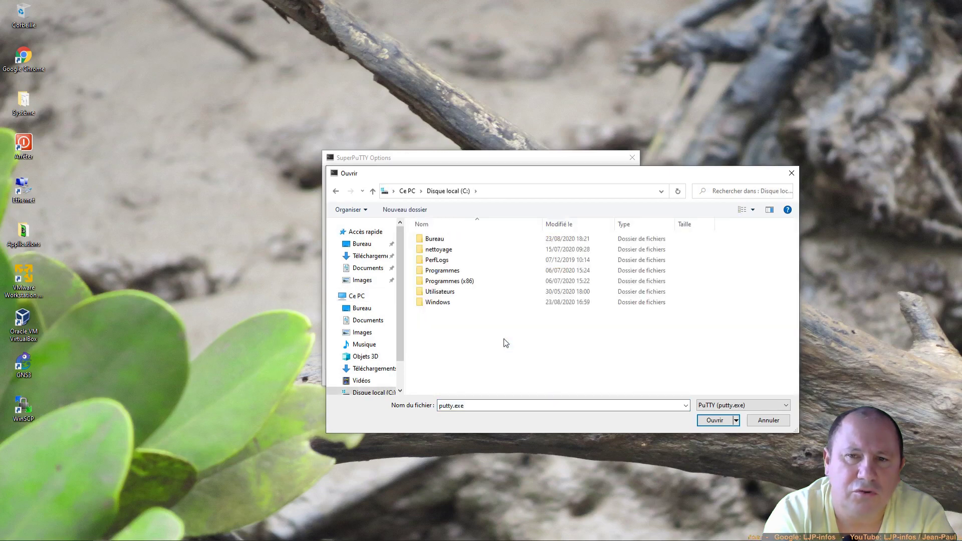
double_click(441, 271)
double_click(588, 249)
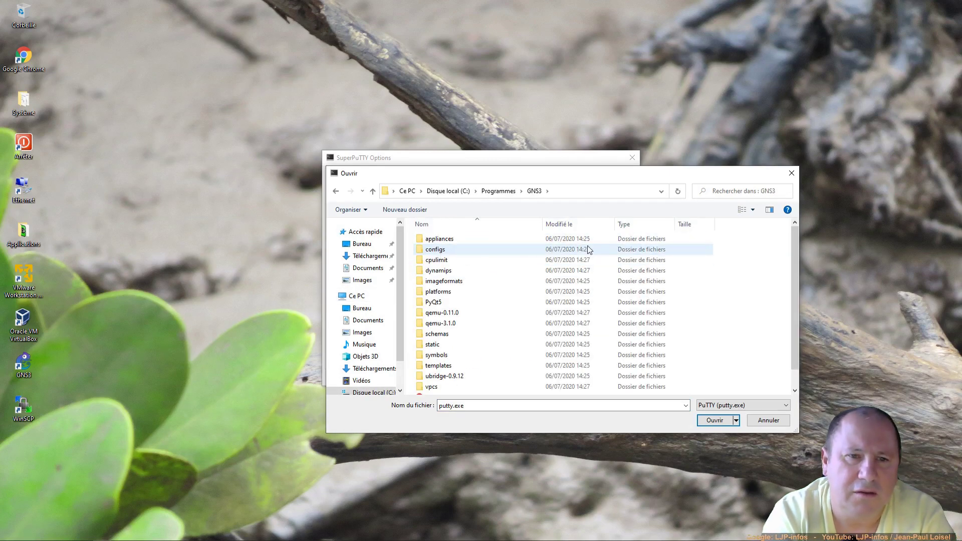
scroll(795, 263, down, 1)
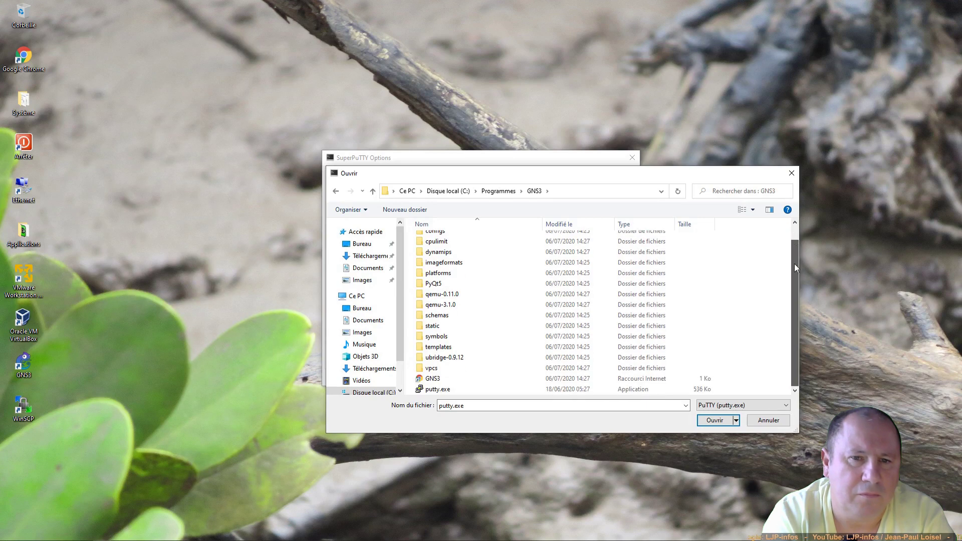
click(433, 393)
double_click(434, 391)
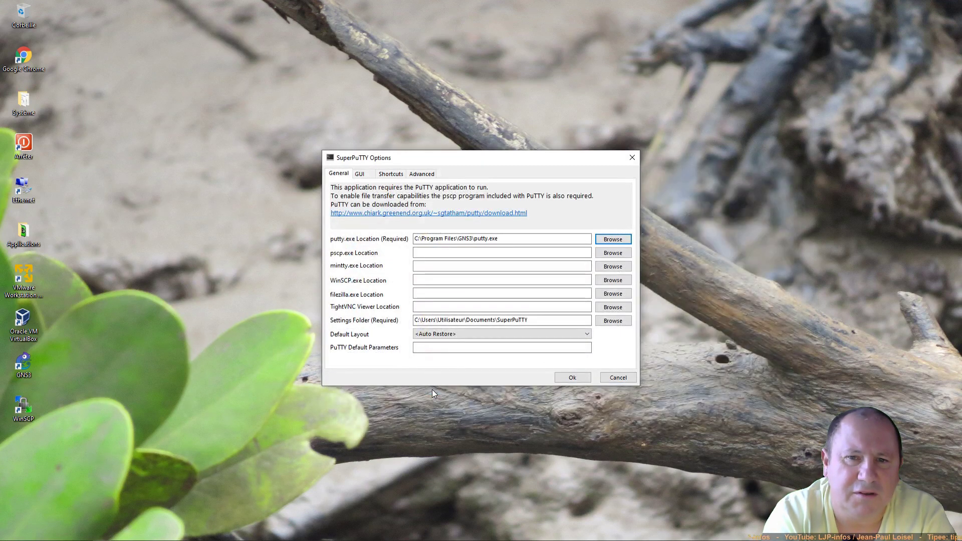
click(612, 252)
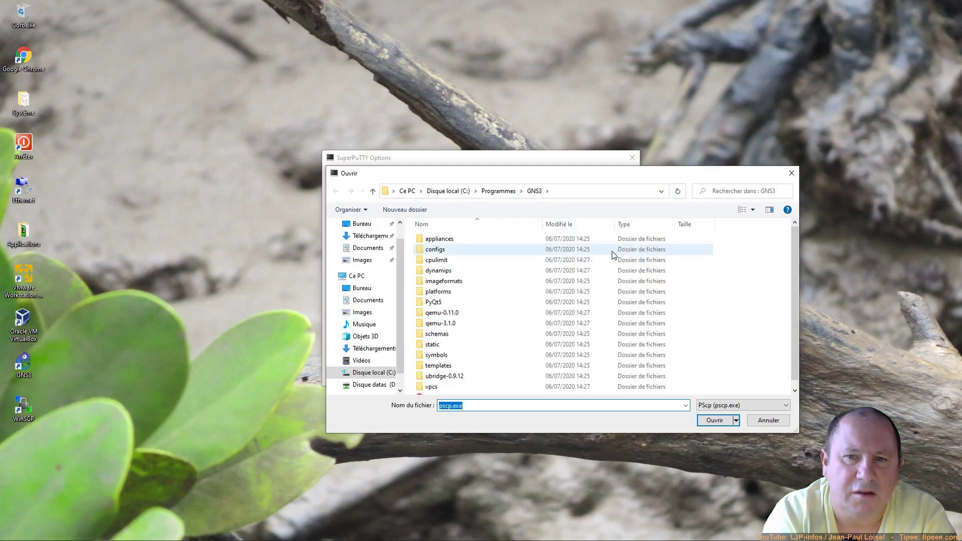
click(457, 192)
double_click(435, 239)
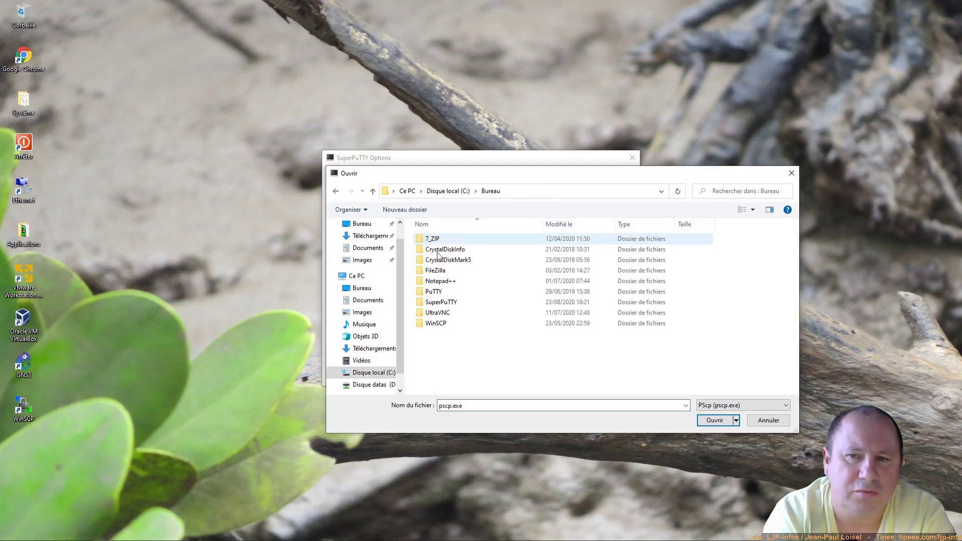
double_click(441, 302)
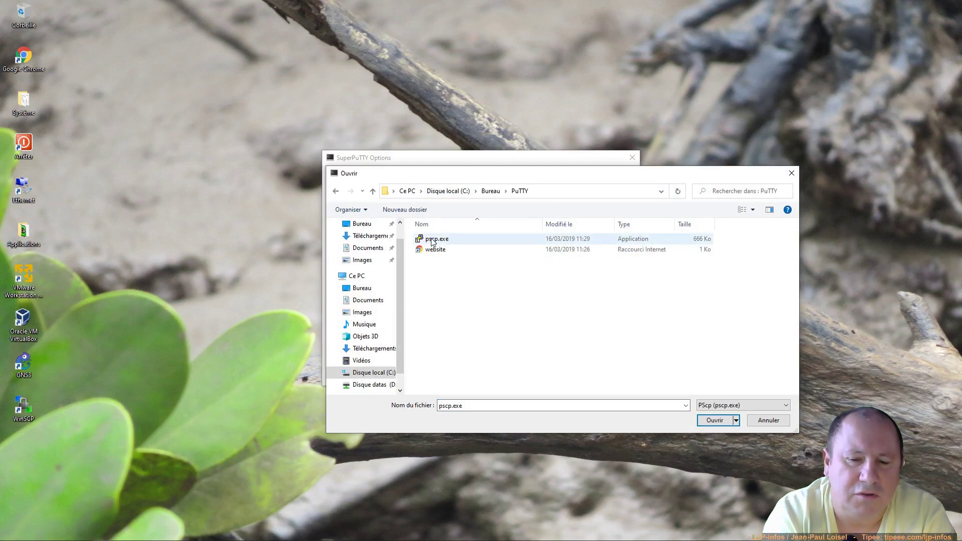
click(768, 420)
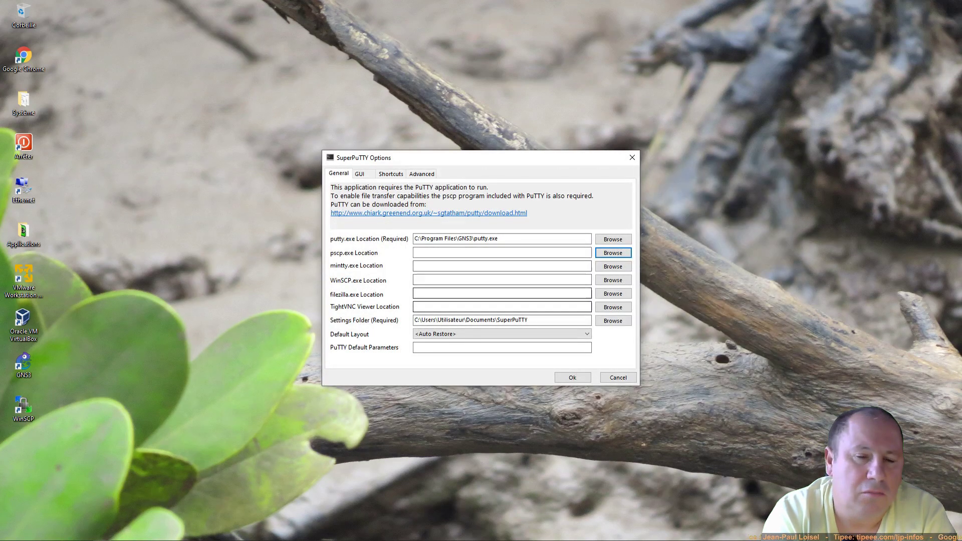
- Set the WinSCP.exe location to C:\Bureau\WinSCP\WinSCP.exe and confirm the SuperPuTTY options
click(551, 280)
click(620, 281)
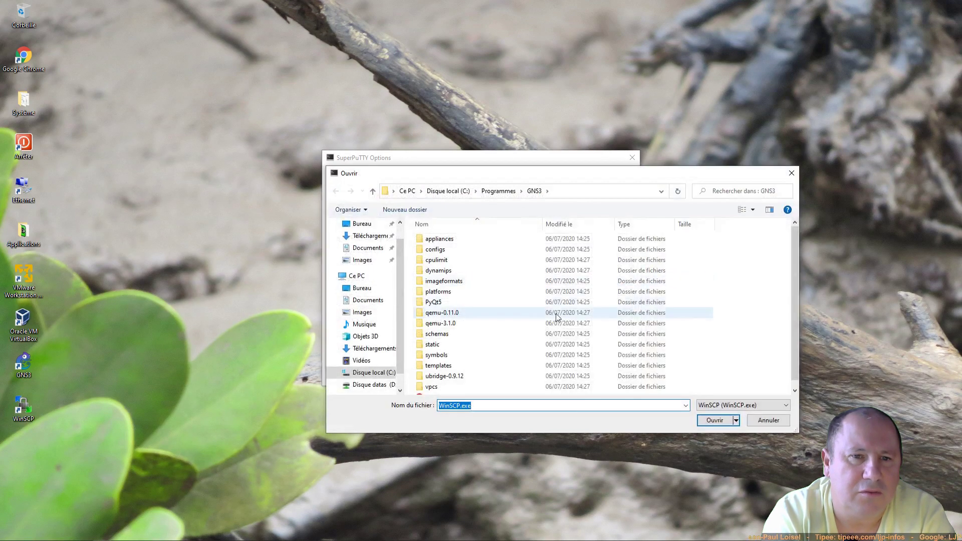
click(450, 191)
double_click(436, 243)
double_click(437, 324)
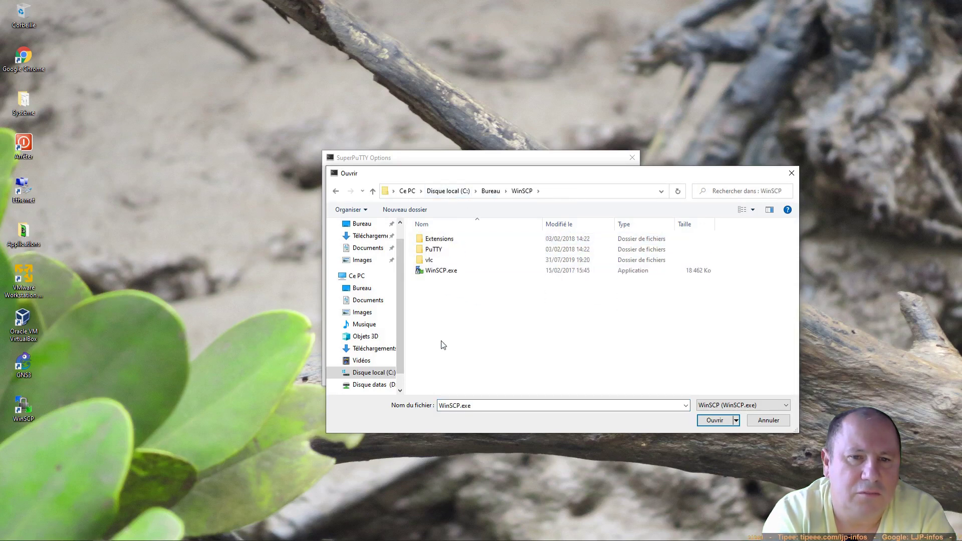
click(455, 273)
click(715, 420)
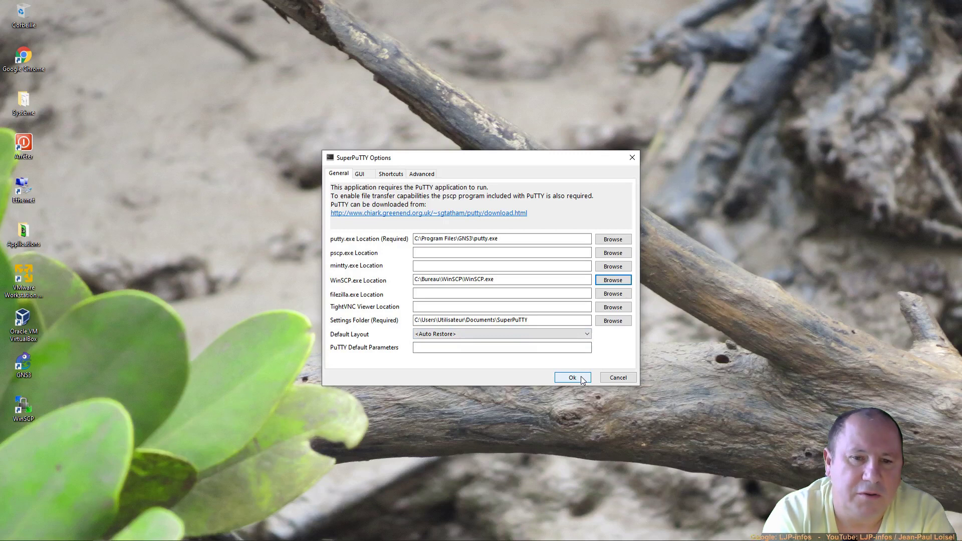
click(572, 377)
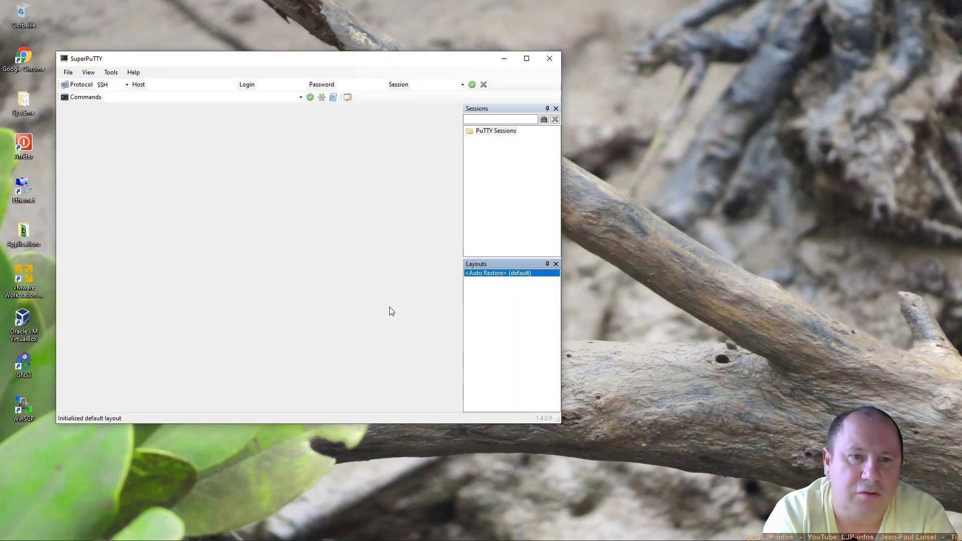
- Reposition the SuperPuTTY window and review the program locations in its general options, leaving them without changes
drag(210, 59, 358, 74)
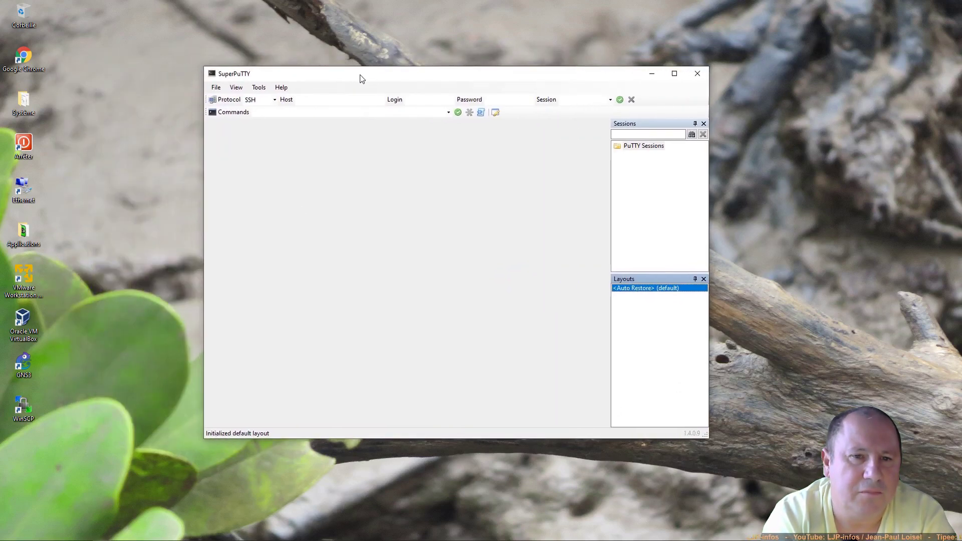
click(259, 89)
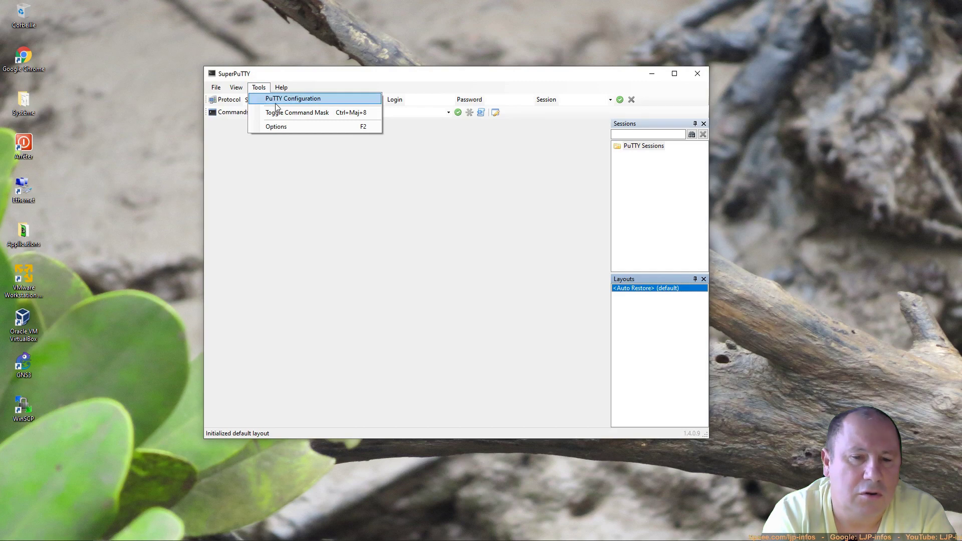
click(276, 128)
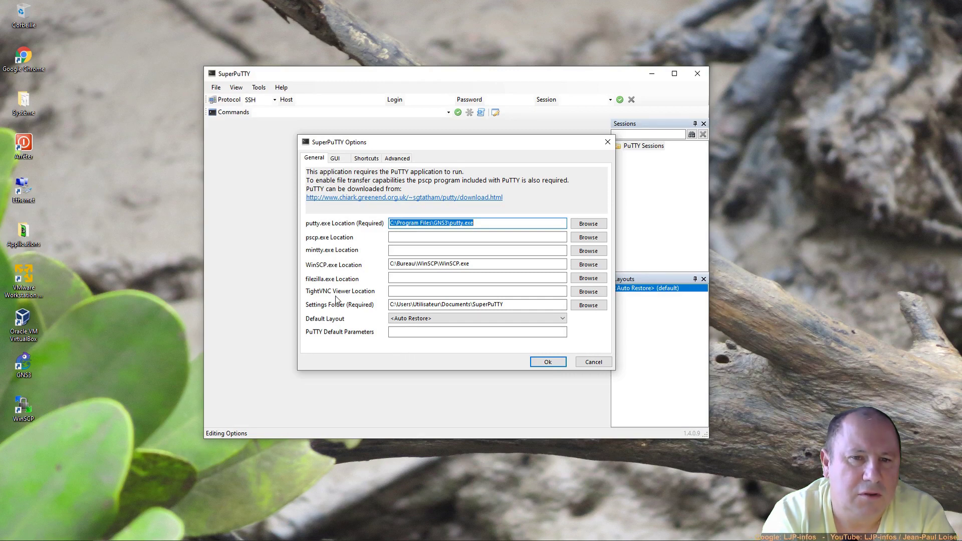
click(594, 361)
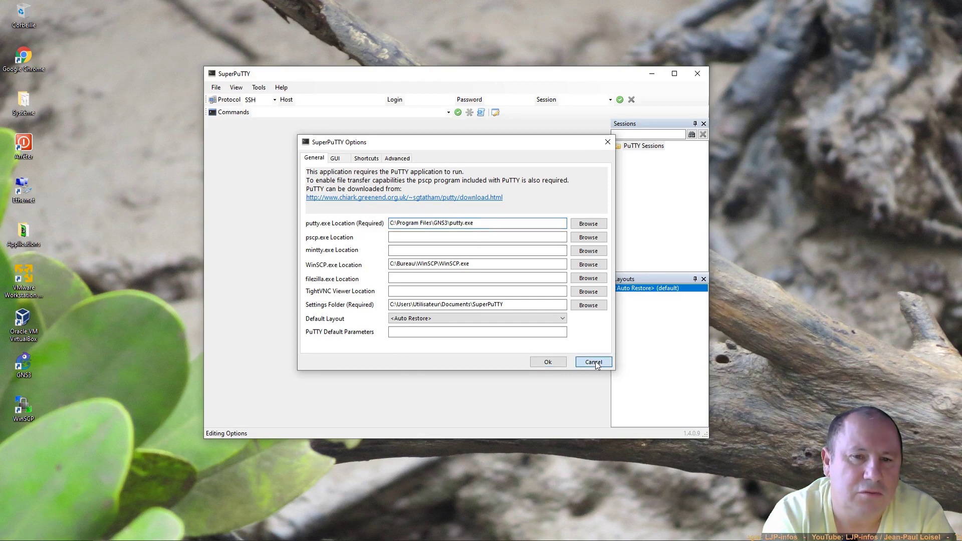
- Hide the Quick Connection toolbar
click(236, 88)
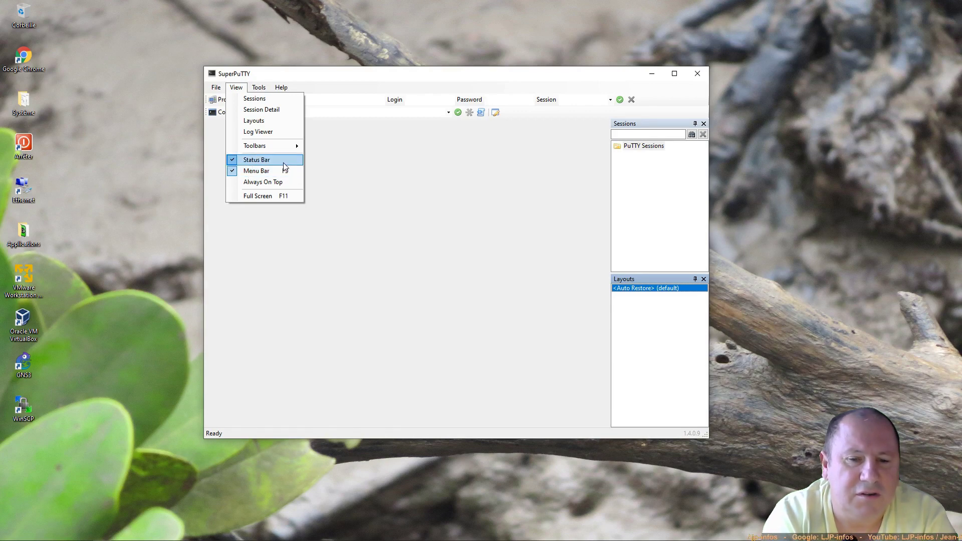
mouse_move(281, 147)
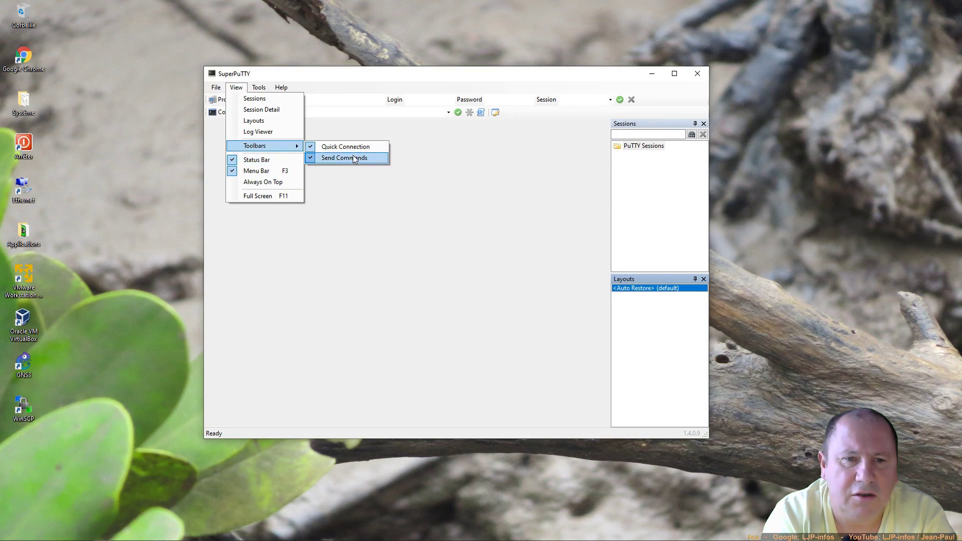
click(309, 149)
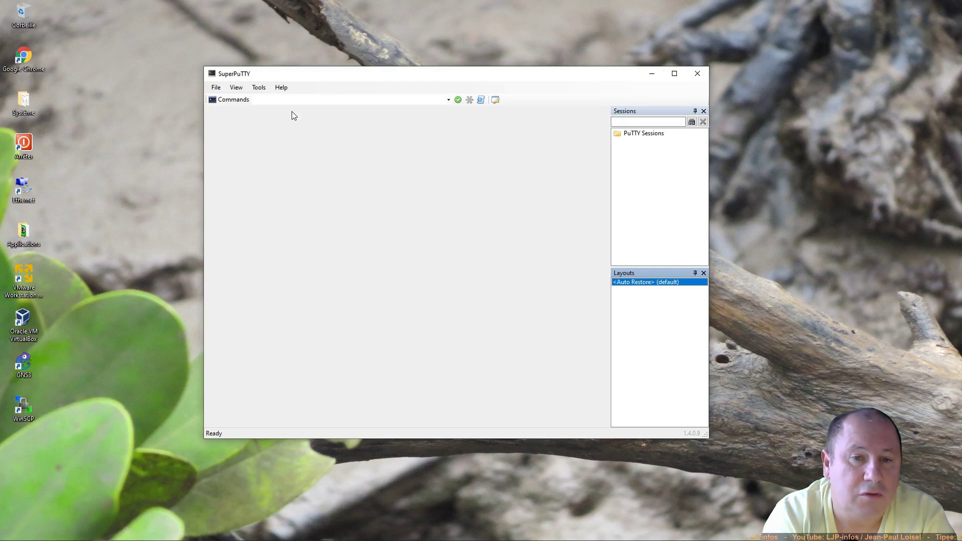
- In the GUI options, set Tab Text to Dynamic and enable Restrict Content to Document Tabs
click(259, 87)
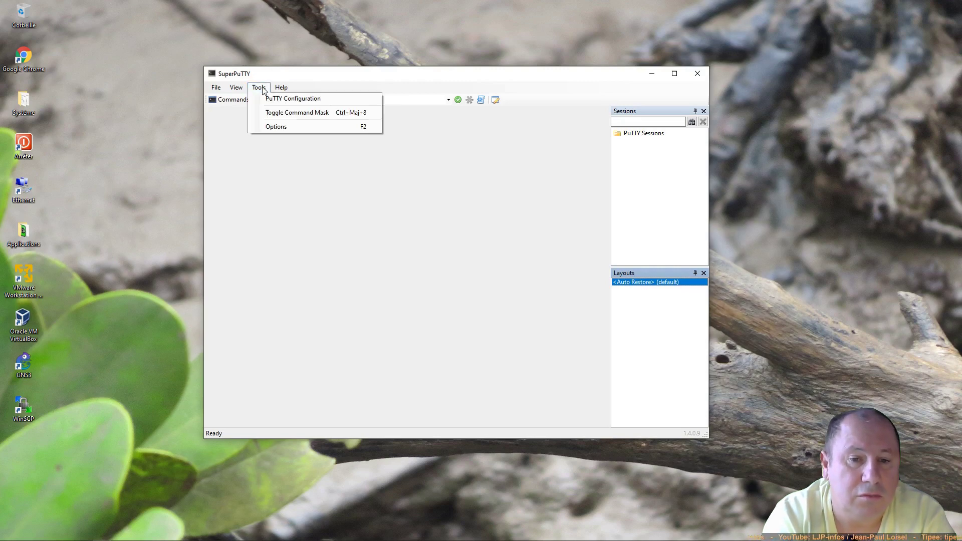
click(275, 127)
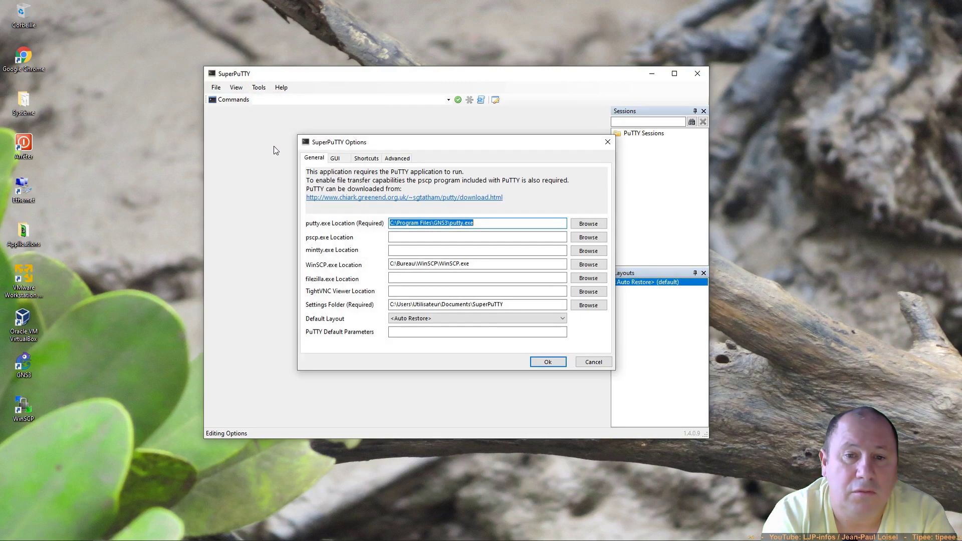
click(334, 158)
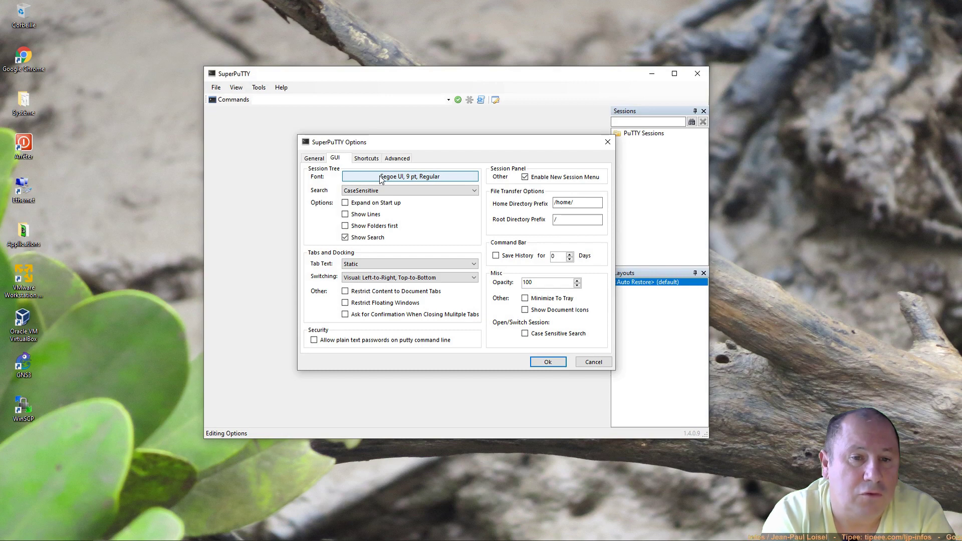
click(398, 265)
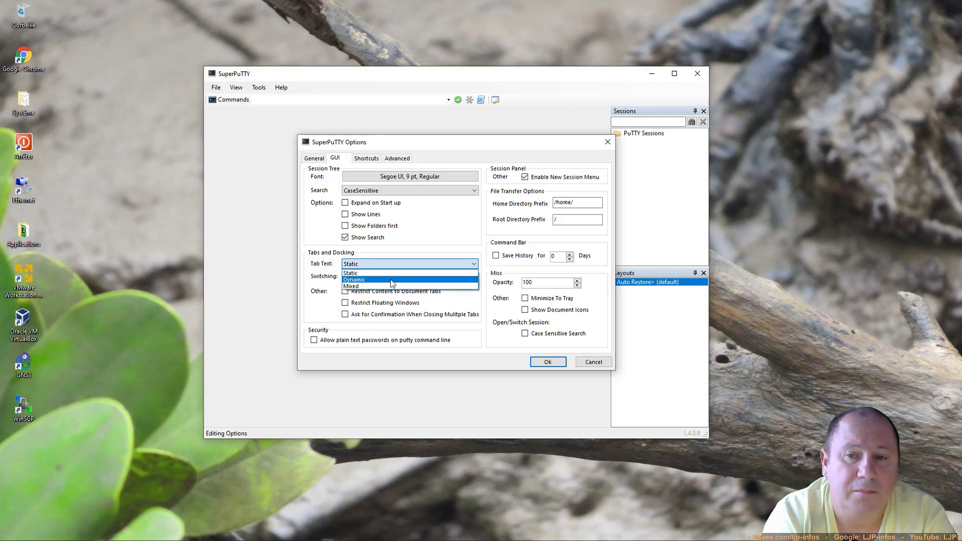
click(392, 280)
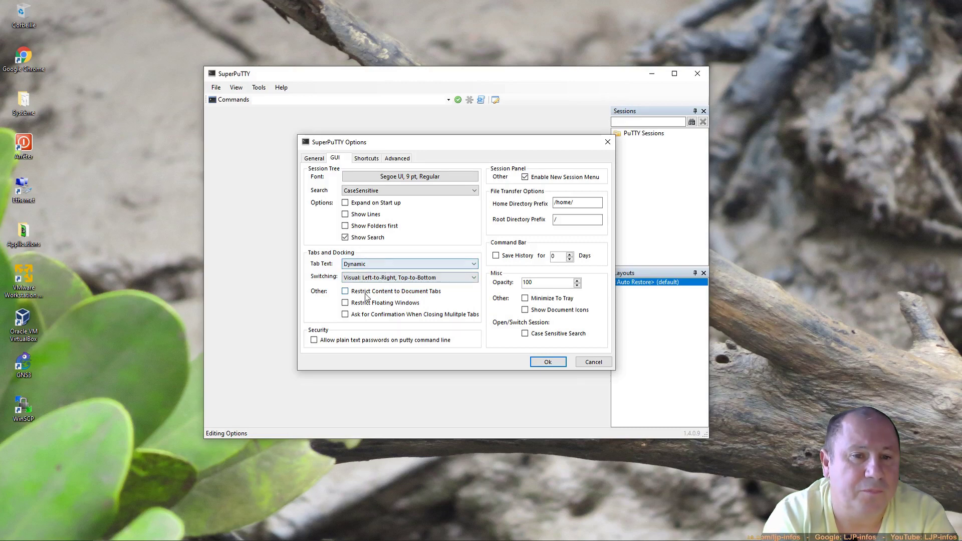
click(344, 292)
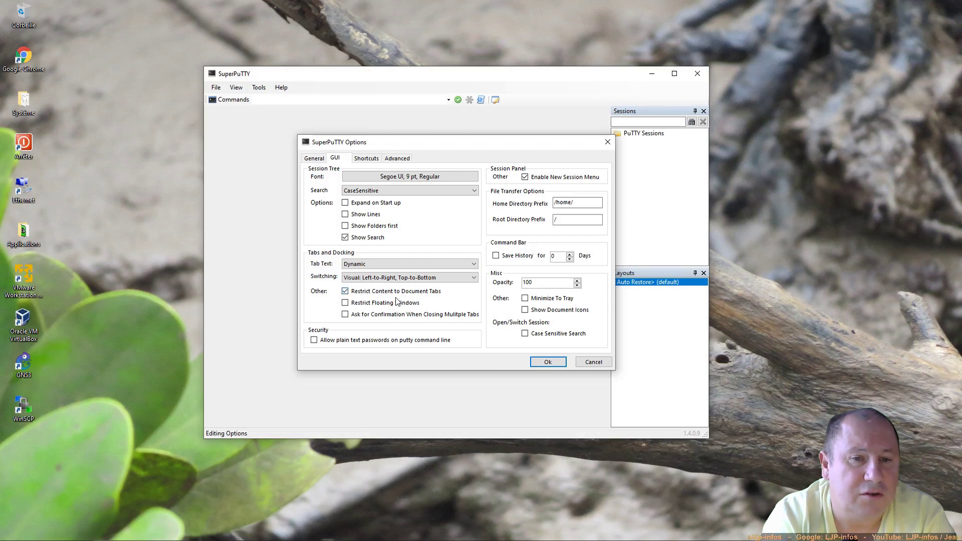
- Allow only a single instance of SuperPuTTY to run in the advanced options, save the options and exit SuperPuTTY
click(366, 159)
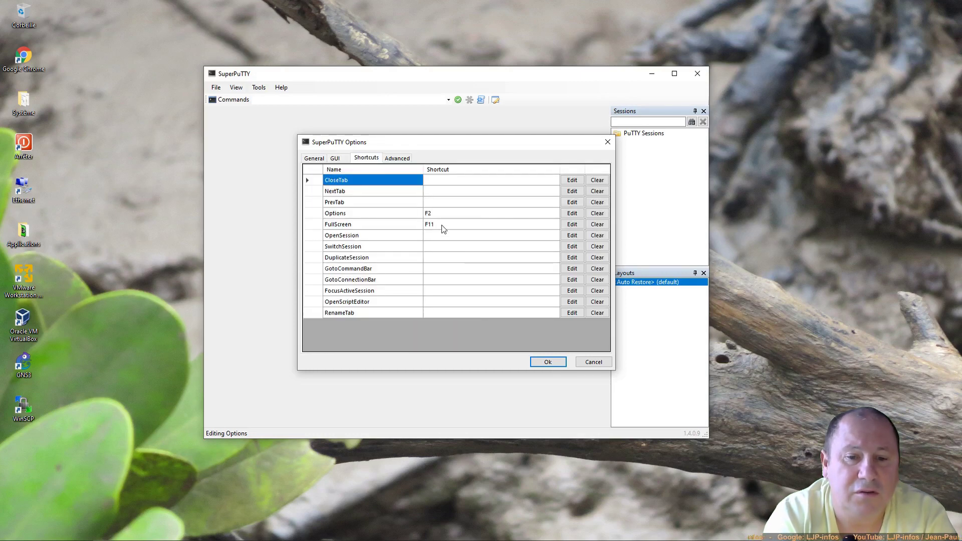
click(401, 158)
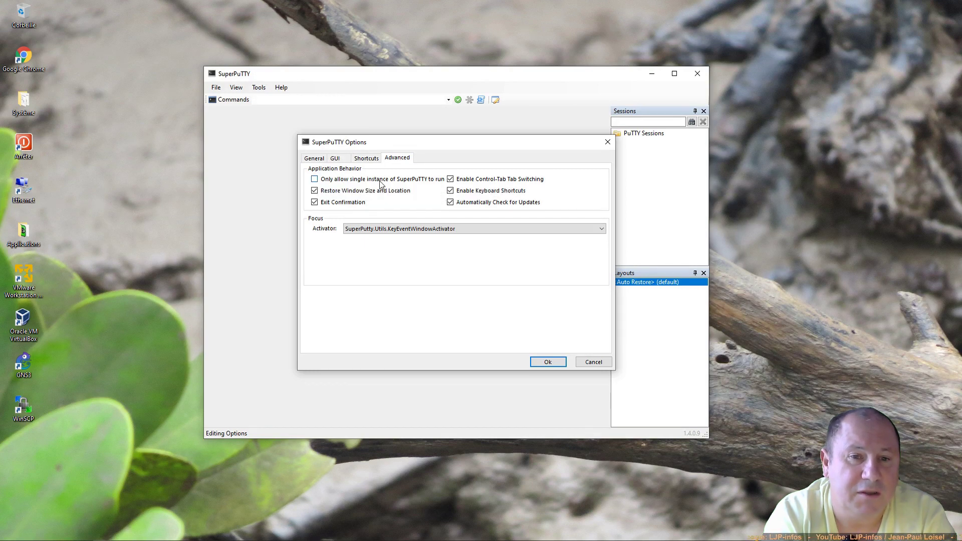
click(317, 181)
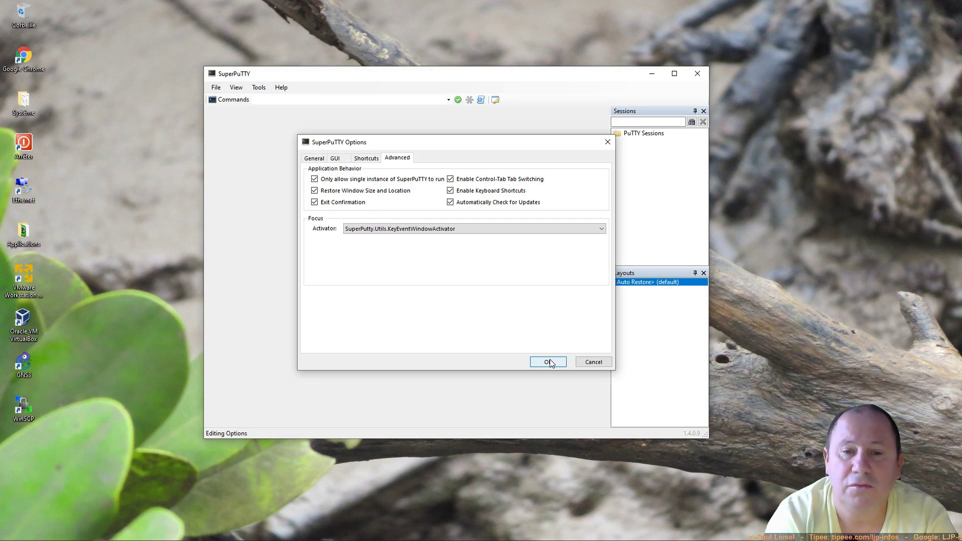
click(548, 362)
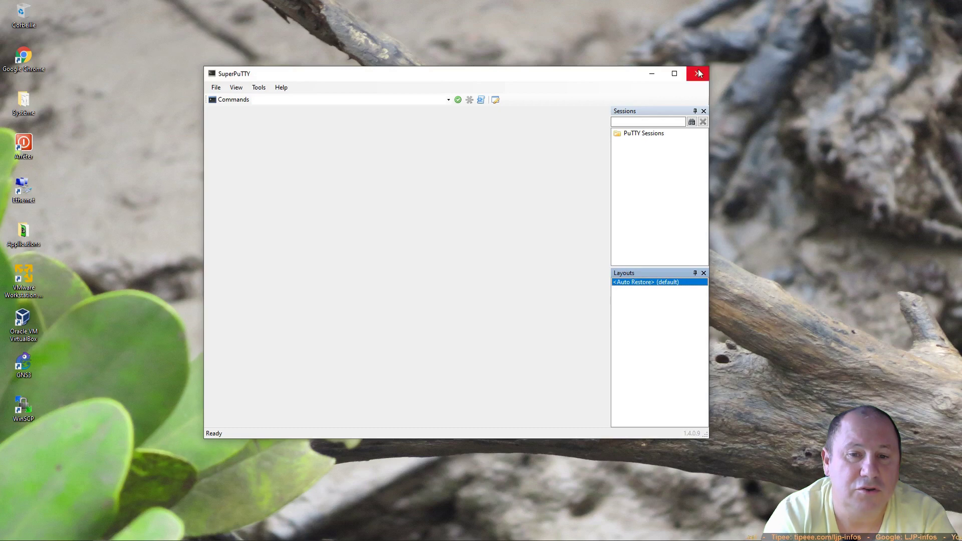
click(699, 73)
click(464, 312)
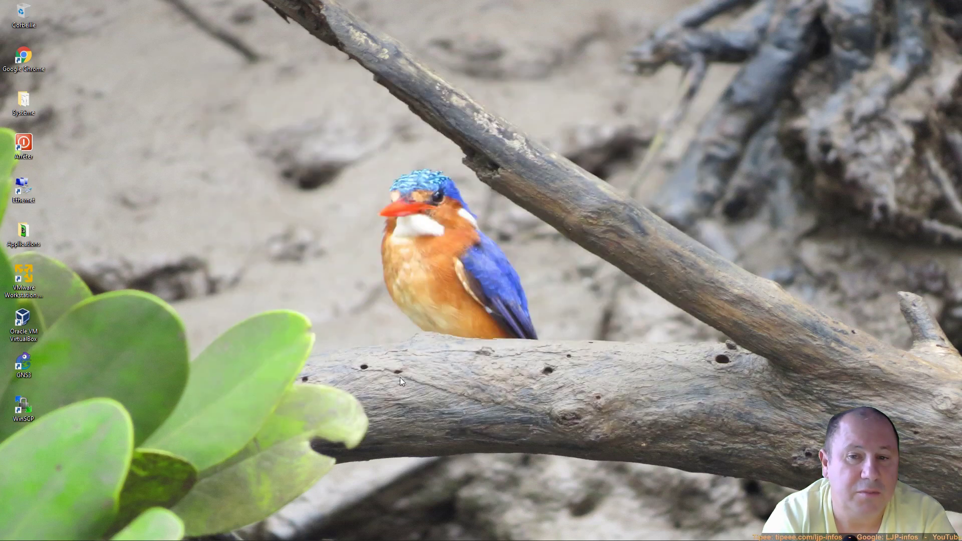
- Switch to GNS3 and set the Telnet console application to the predefined SuperPutty command in the general preferences
click(83, 533)
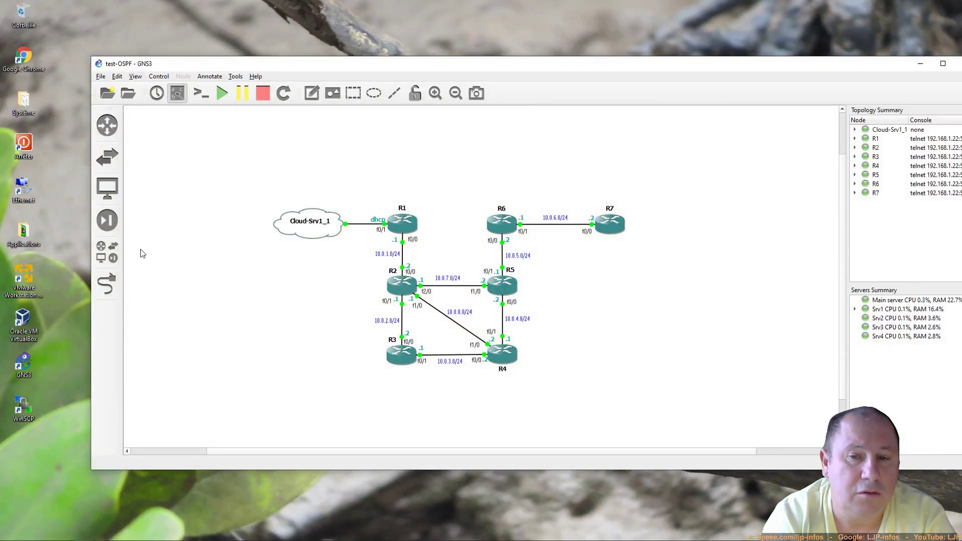
click(116, 76)
click(141, 123)
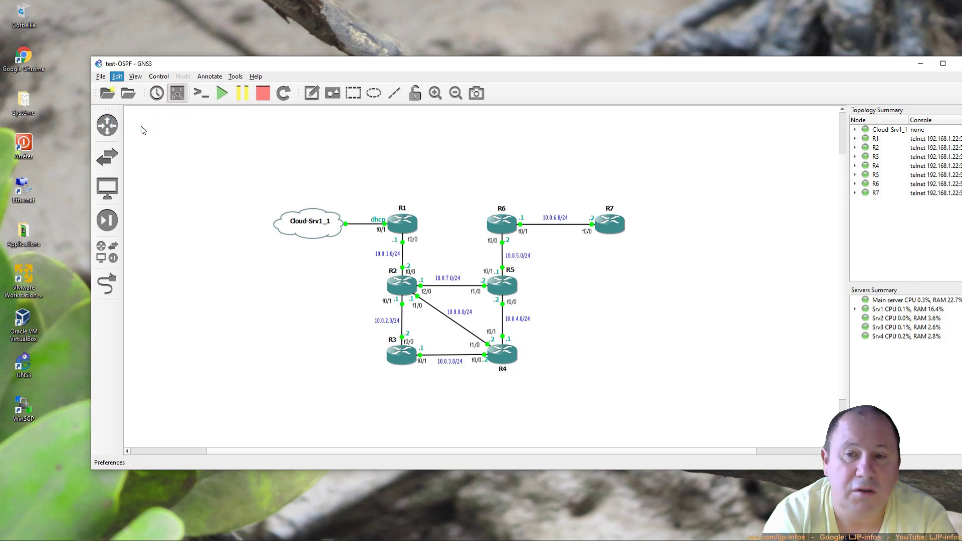
click(496, 135)
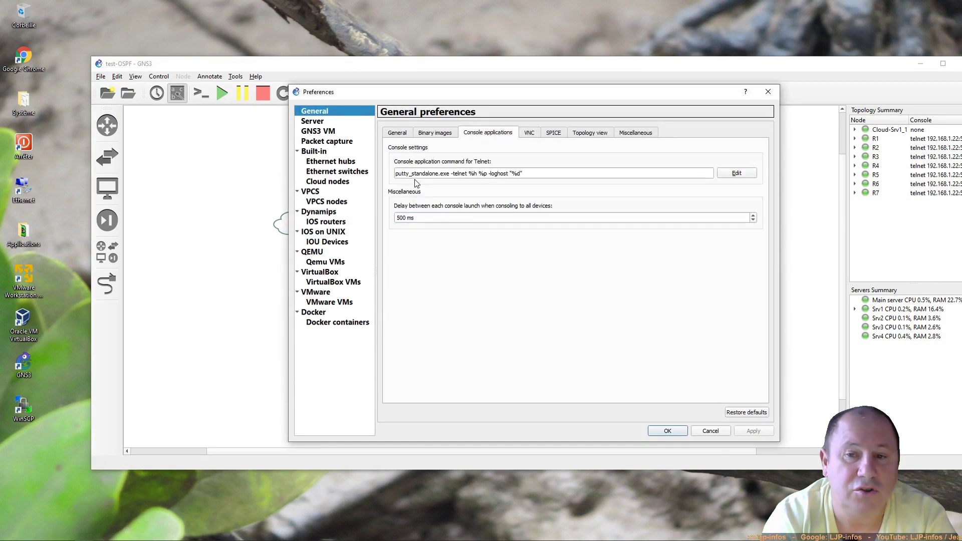
click(736, 173)
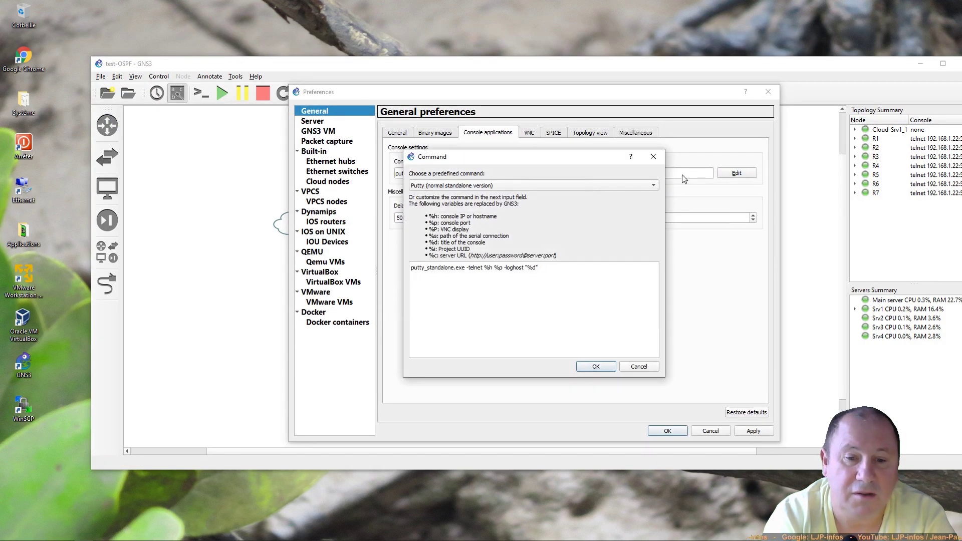
click(540, 184)
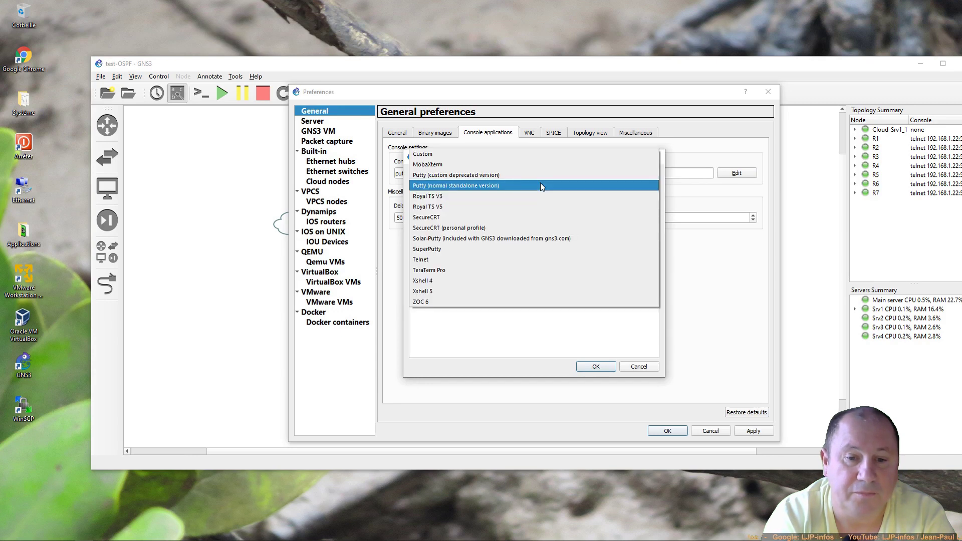
click(433, 249)
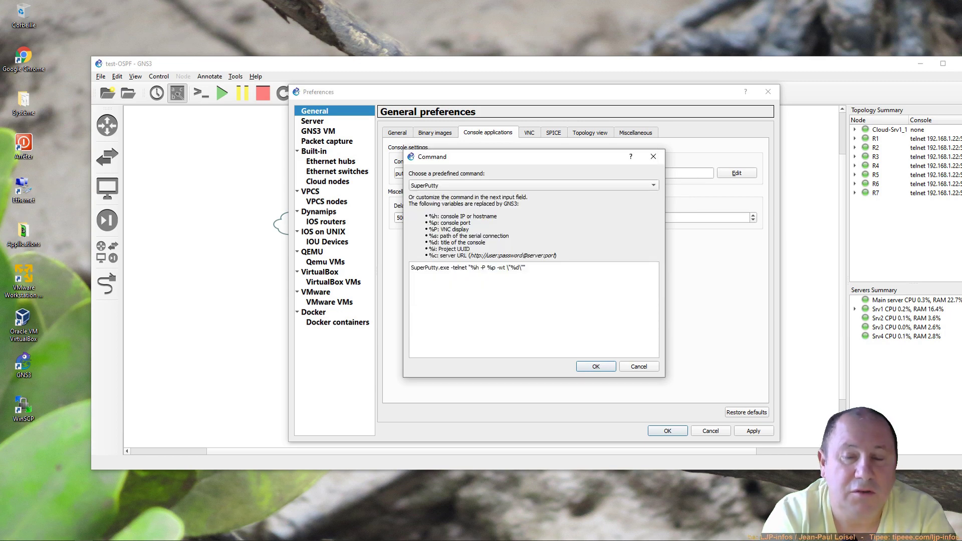
click(594, 366)
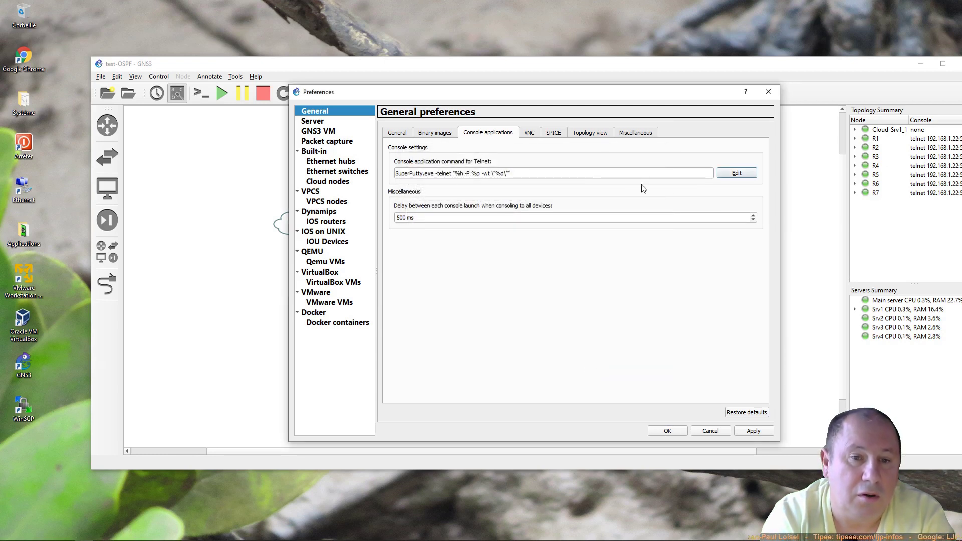
- Prefix the SuperPutty.exe console command with the path c:\bureau\superputty\
click(738, 174)
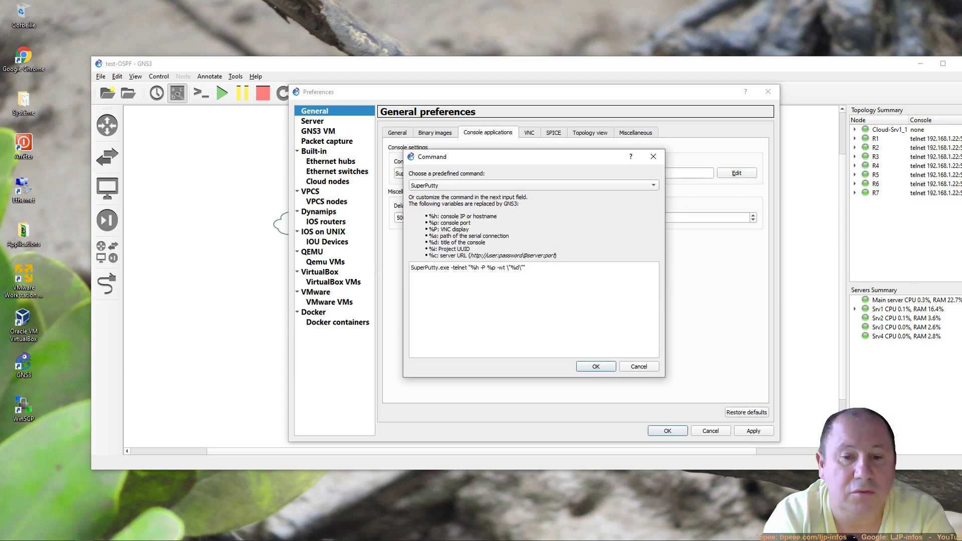
text(c:\)
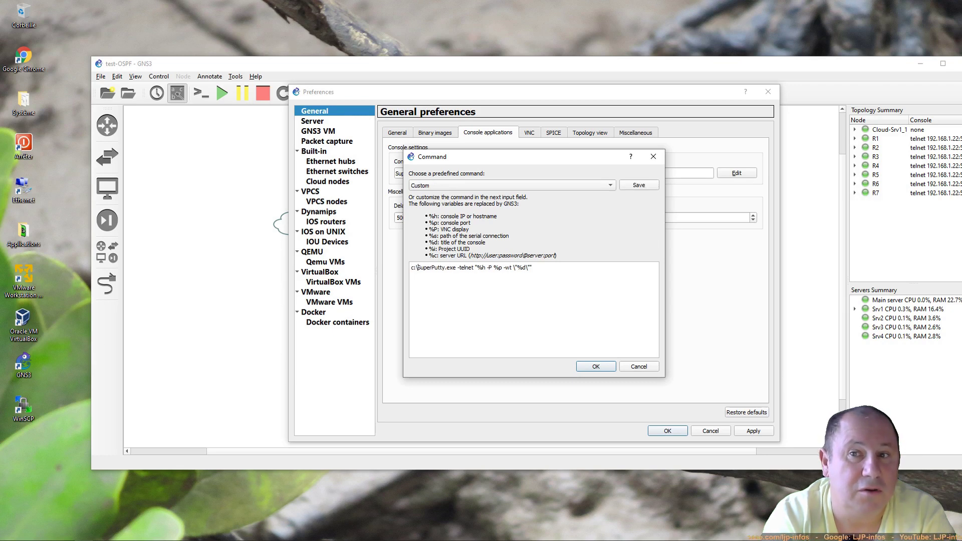
text(bureau)
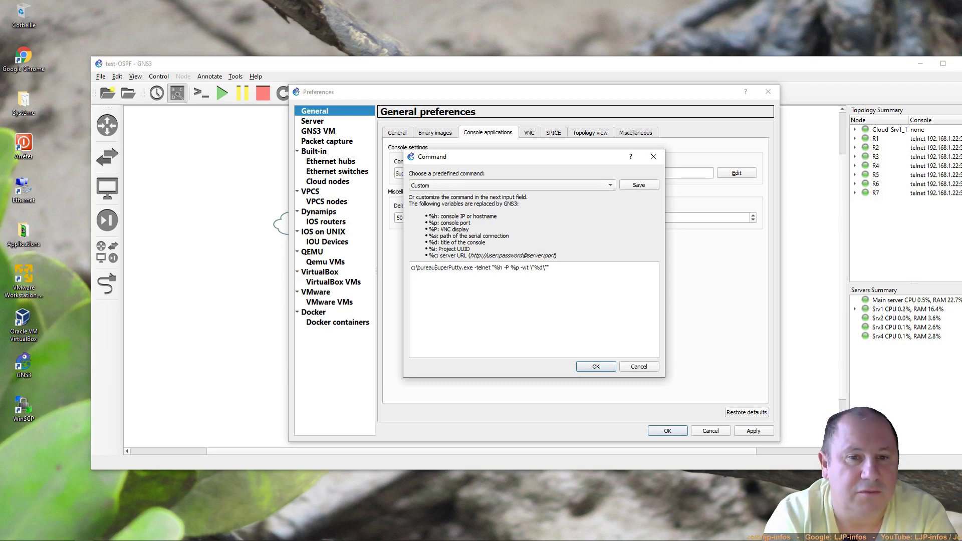
text(\superpu)
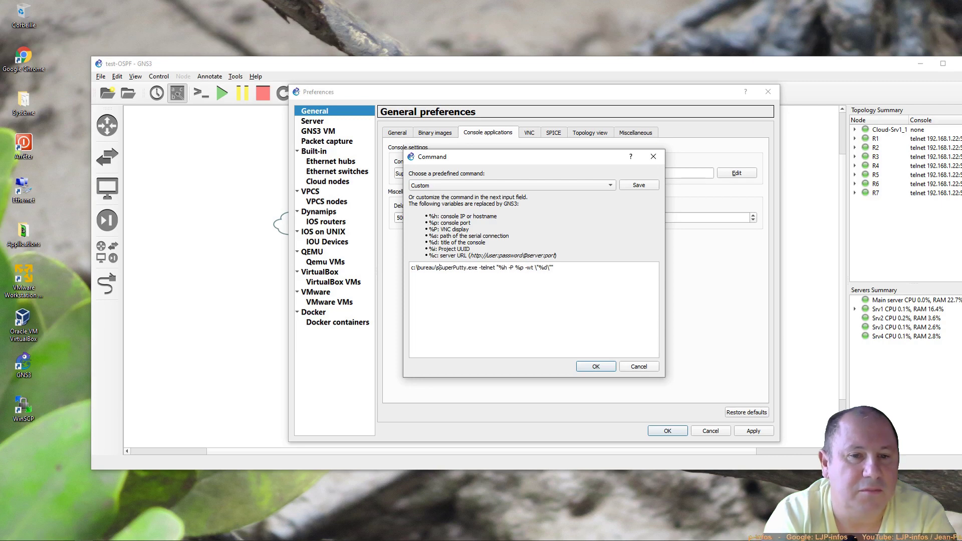
text(tty)
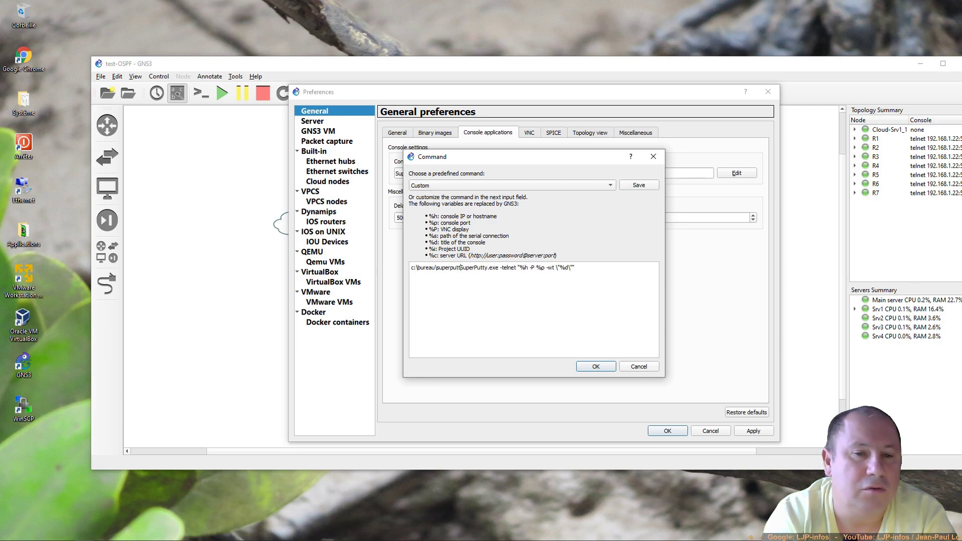
text(\)
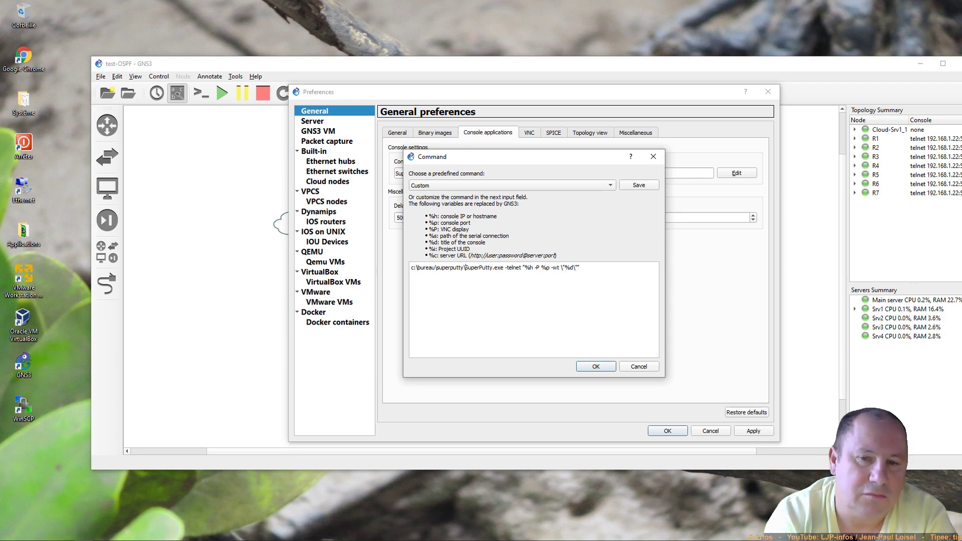
- Check SuperPuTTY's installation path in the properties of its Start menu shortcut, then return to the GNS3 command settings
click(11, 535)
right_click(53, 237)
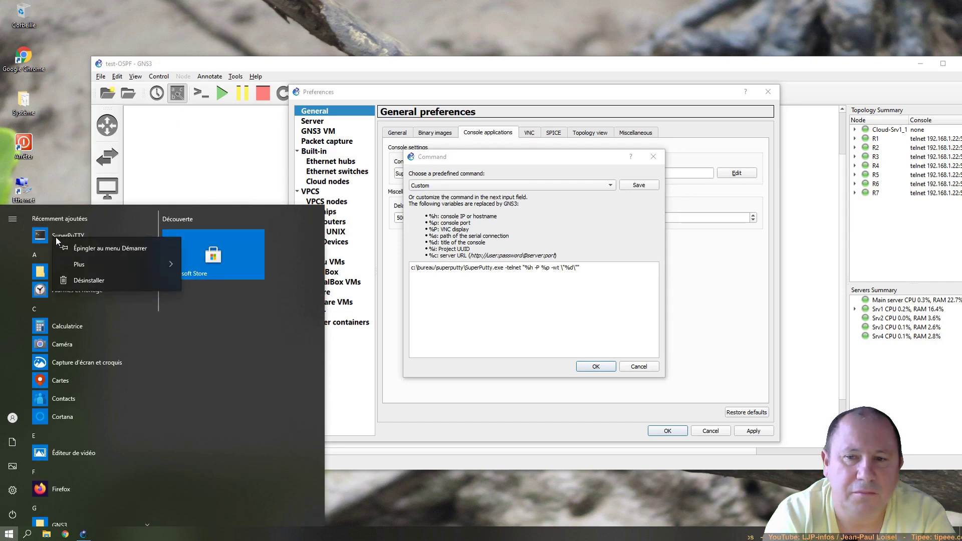
mouse_move(89, 269)
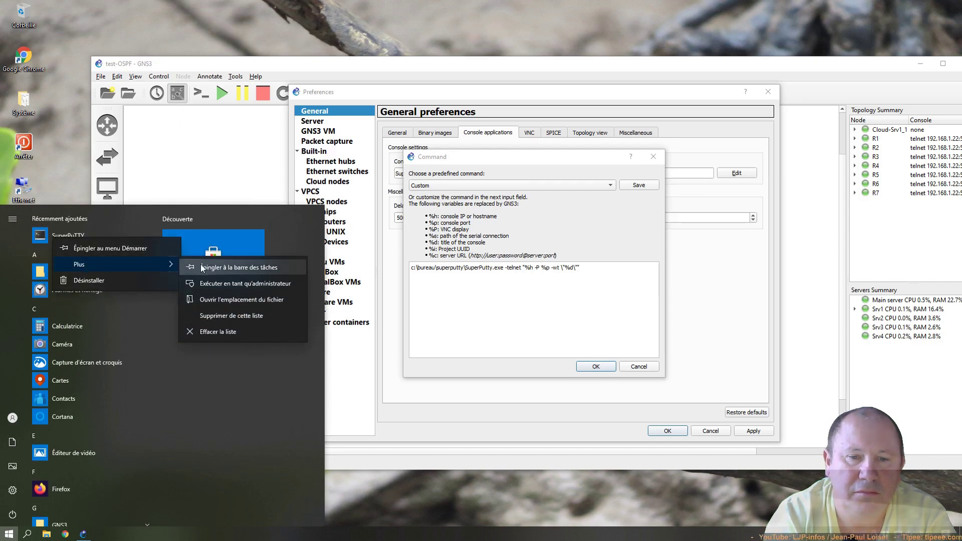
click(232, 298)
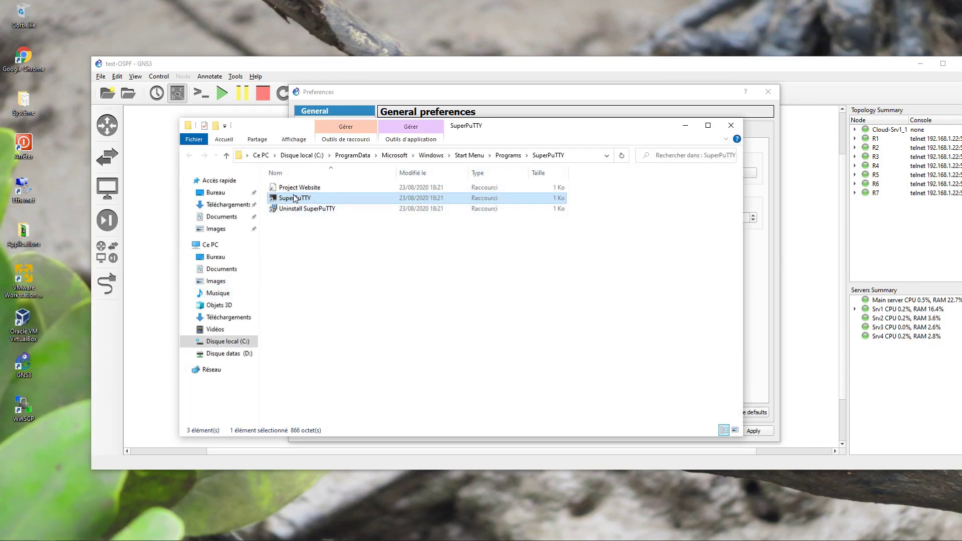
right_click(294, 197)
click(326, 387)
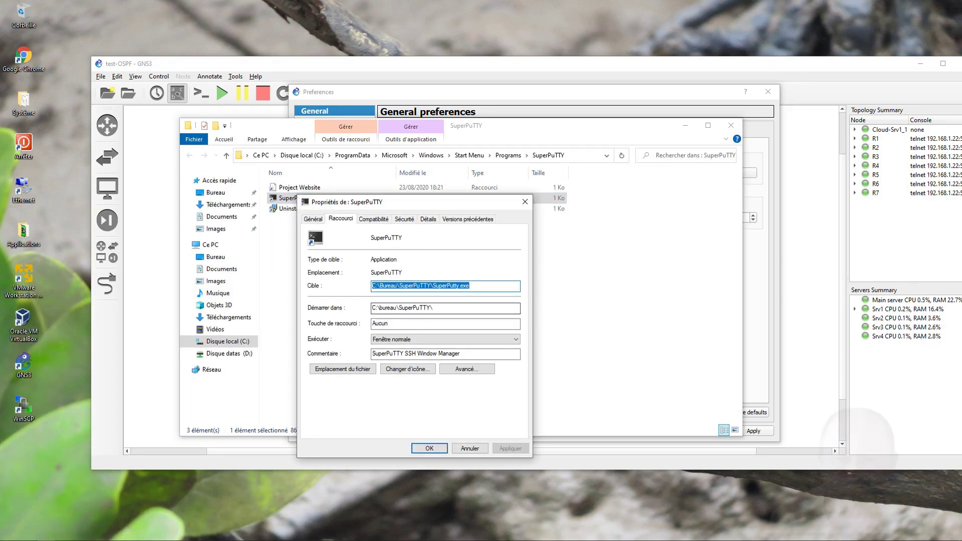
key(Tab)
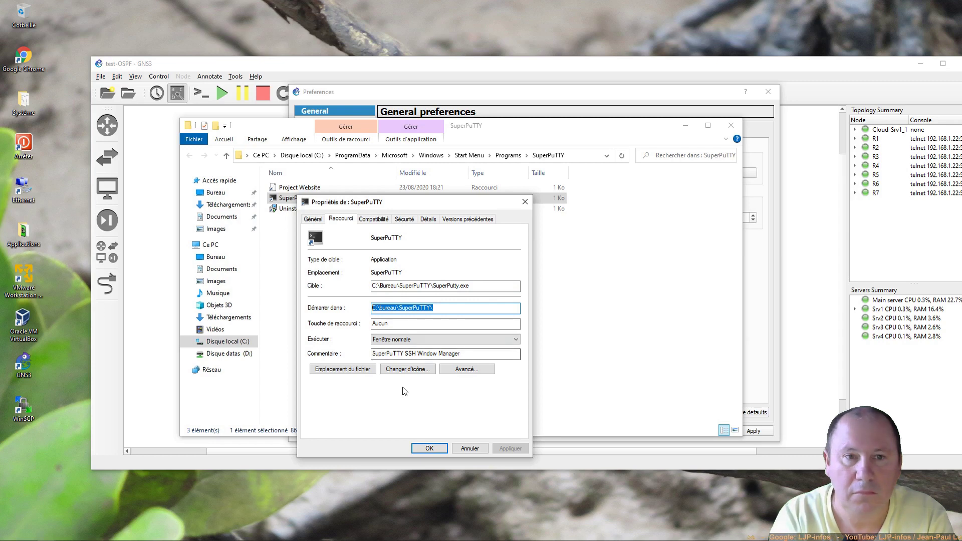
click(430, 449)
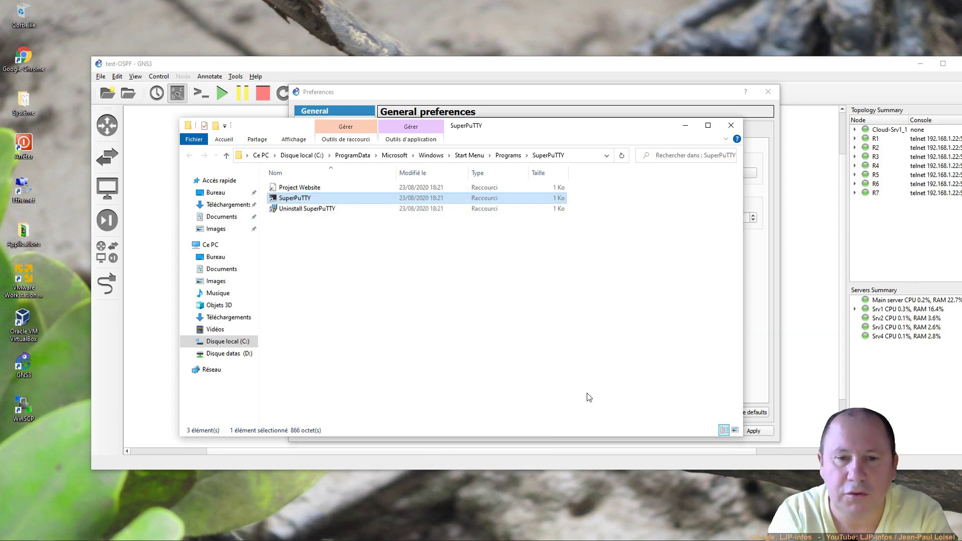
click(731, 126)
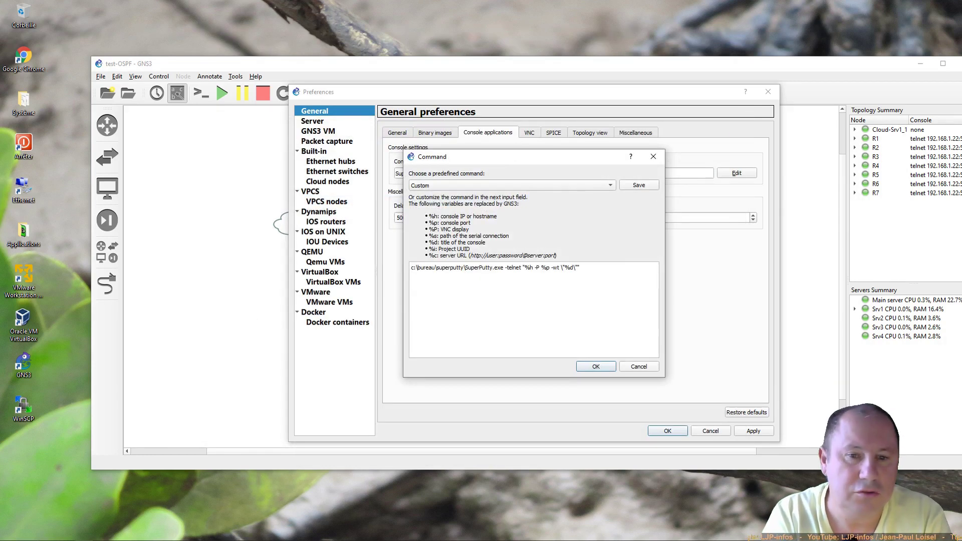
- Save the custom console command in the GNS3 preferences and open the console of router R1
click(591, 369)
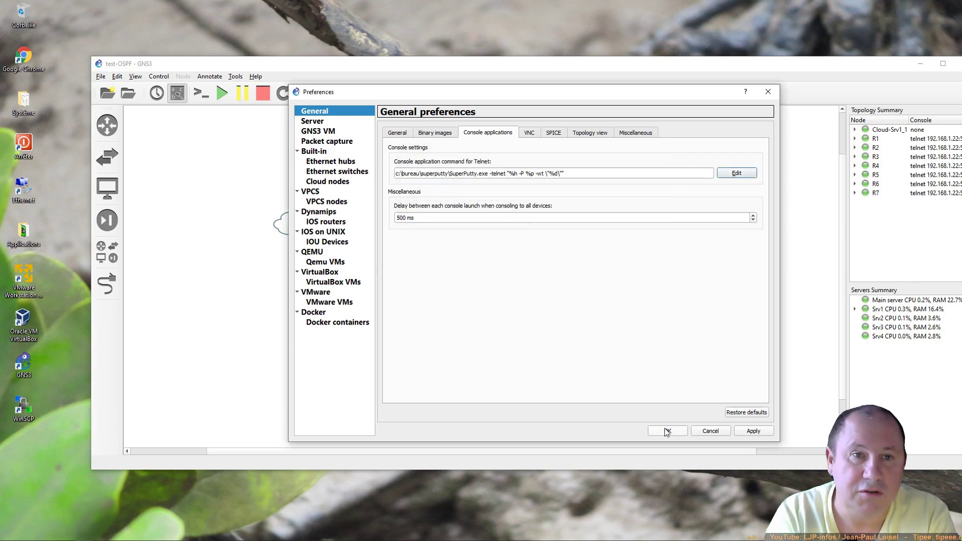
click(667, 431)
double_click(401, 222)
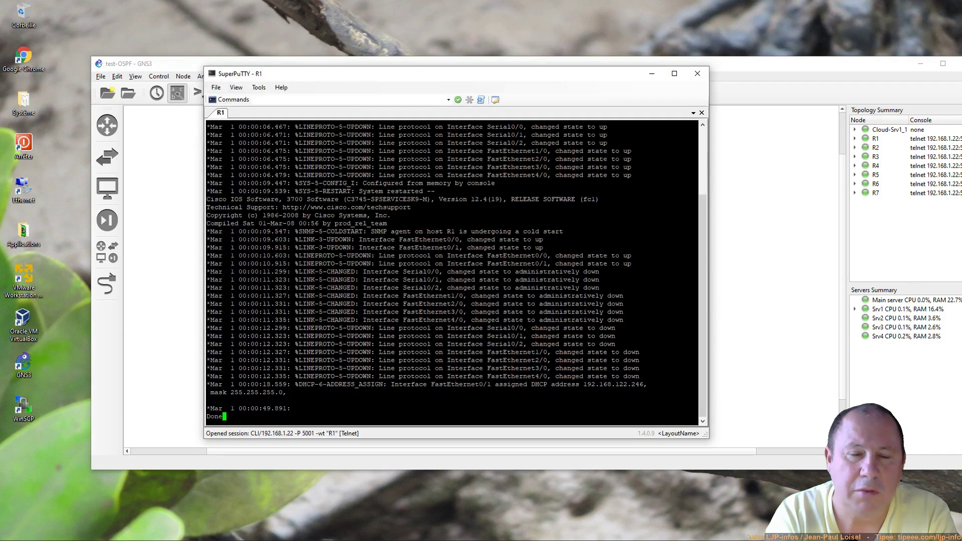
- Move the SuperPuTTY and GNS3 windows apart and open the consoles of routers R2 to R7 from the topology
drag(402, 77, 248, 40)
drag(579, 64, 575, 112)
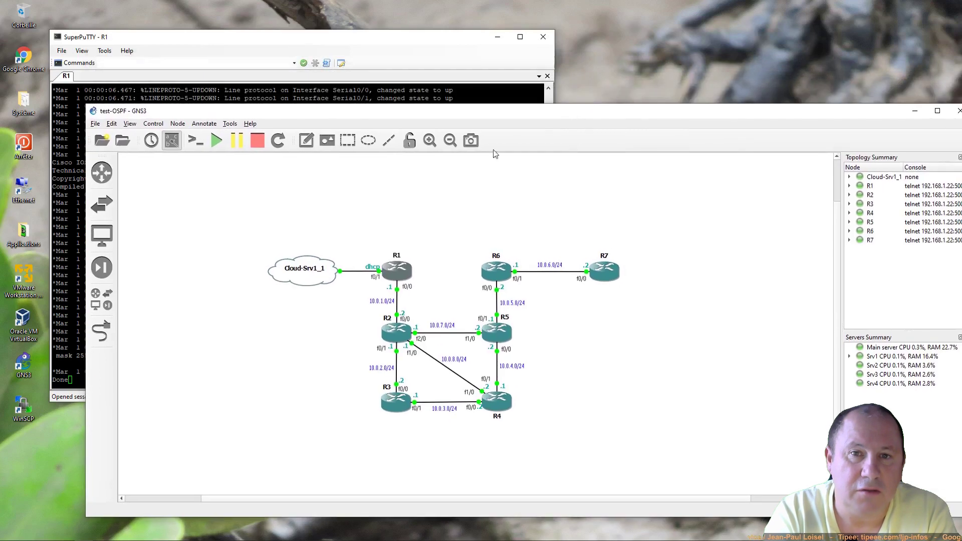
double_click(398, 339)
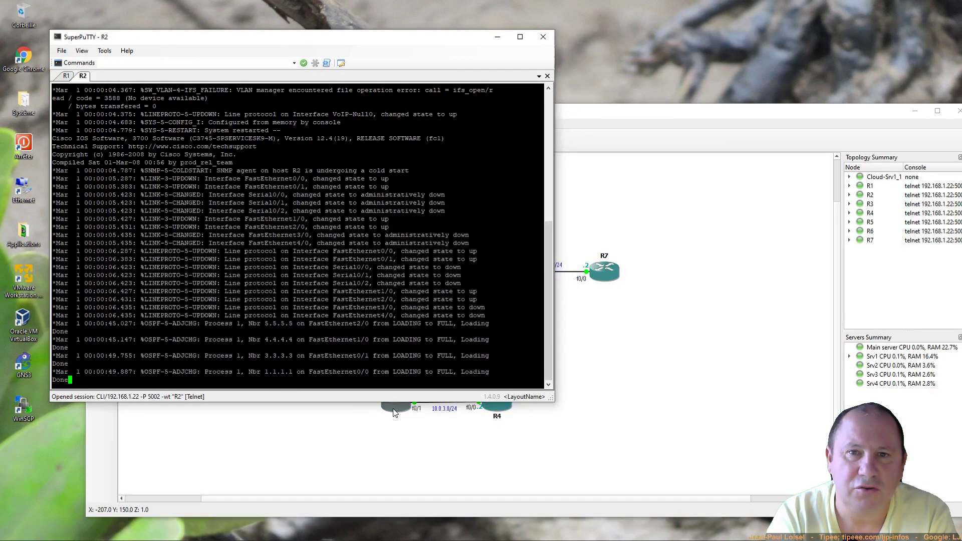
double_click(396, 401)
double_click(495, 407)
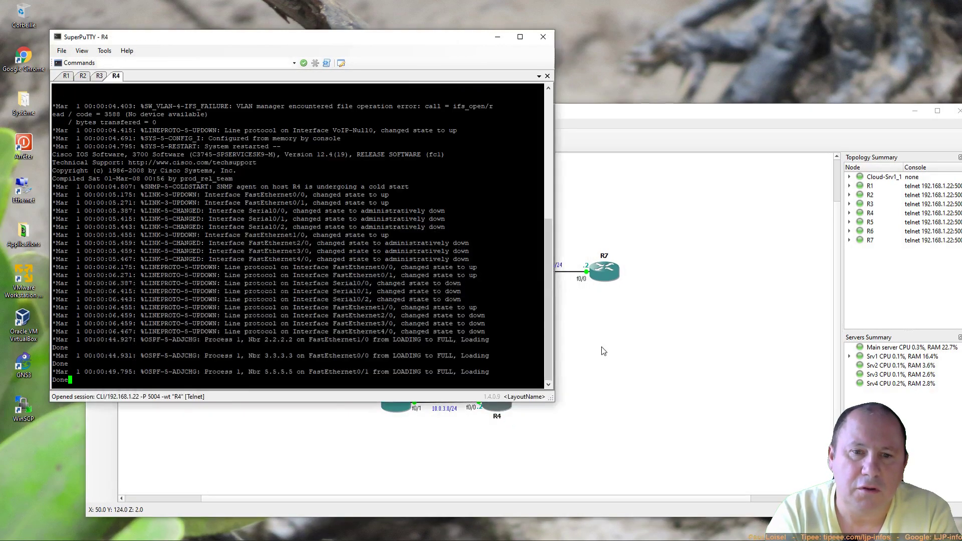
double_click(495, 329)
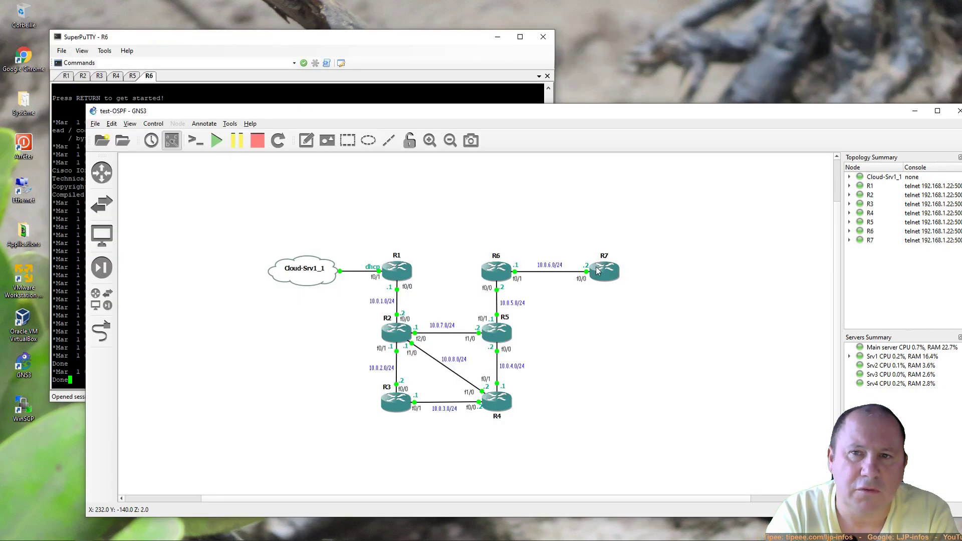
double_click(599, 267)
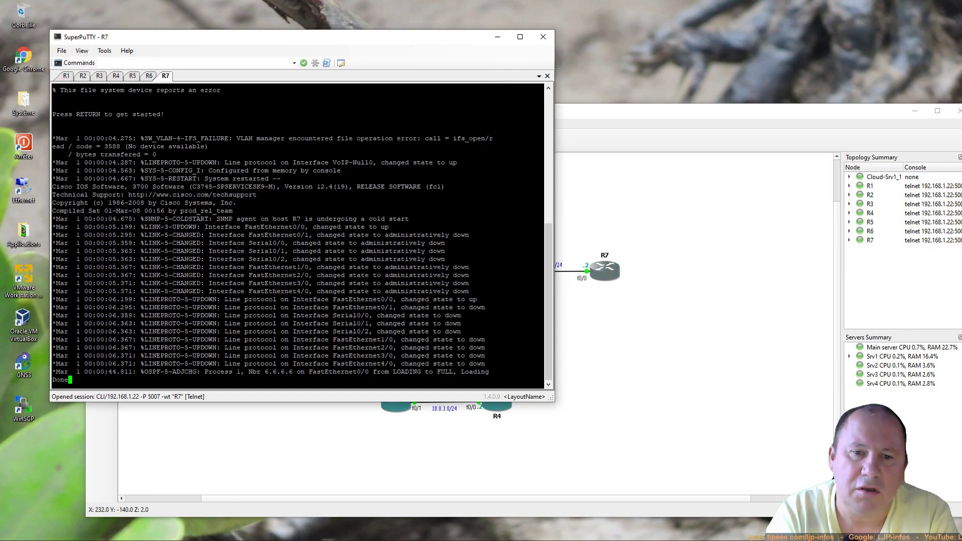
- Look through the console sessions of R1 to R7 one after another and return to R1
click(69, 79)
click(83, 77)
click(99, 78)
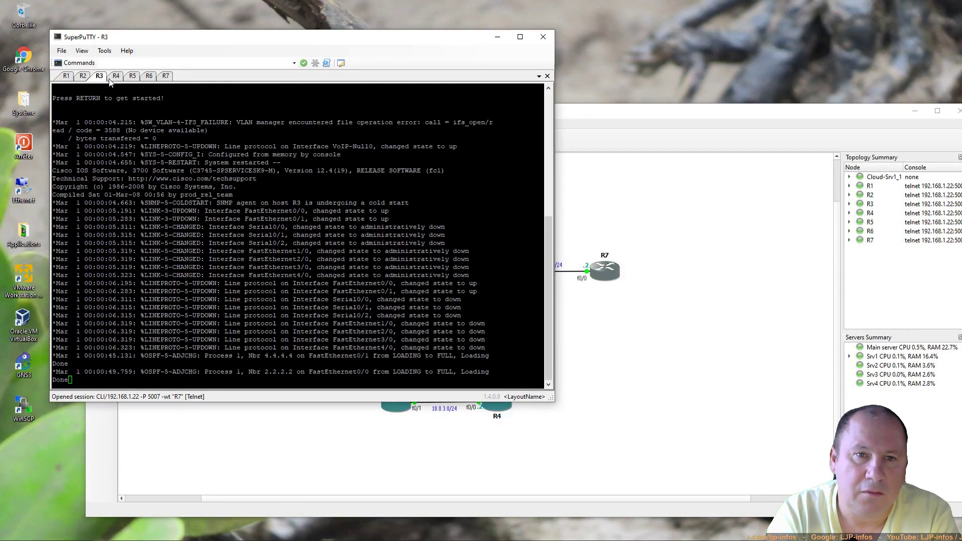
click(116, 77)
click(133, 78)
click(149, 76)
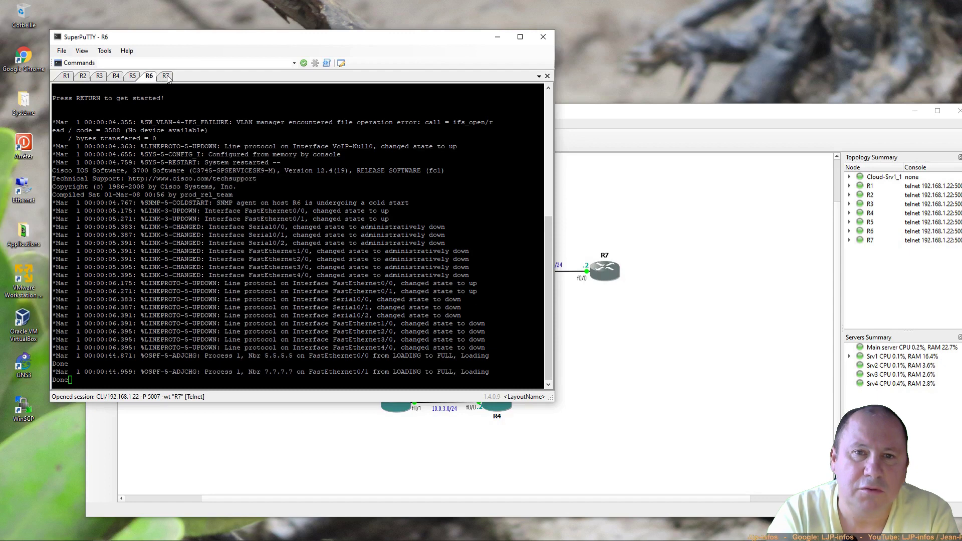
click(165, 77)
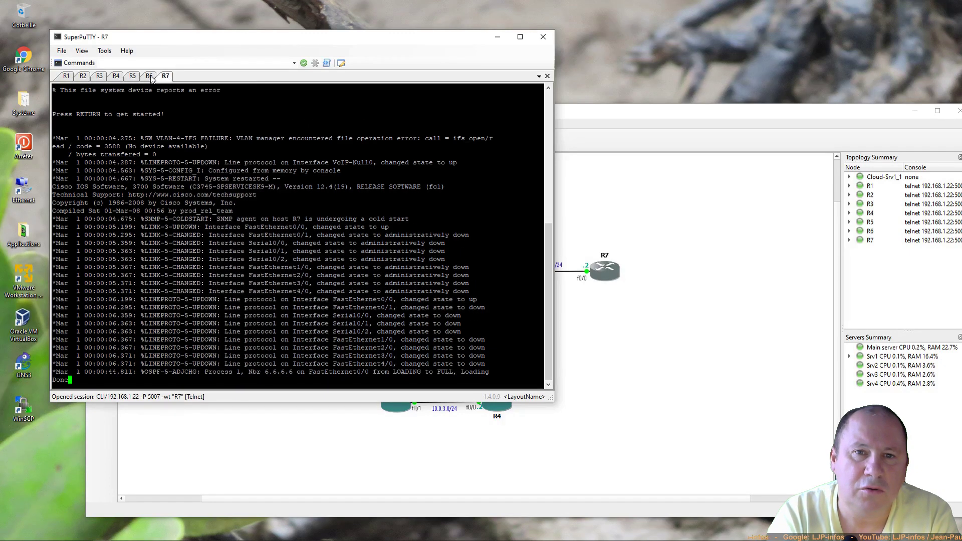
click(66, 78)
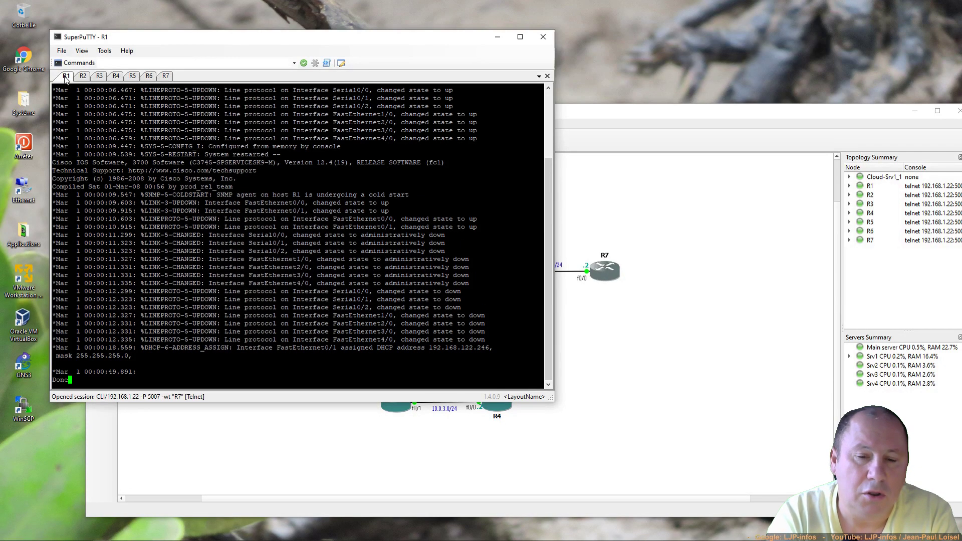
- Select the sessions R1 to R7 as the recipients of commands sent from SuperPuTTY's command bar
click(102, 63)
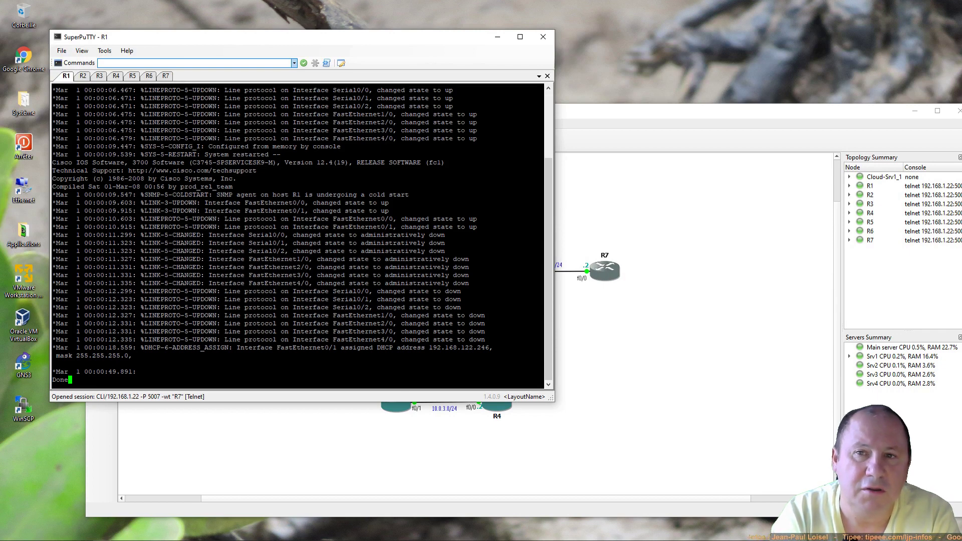
click(341, 63)
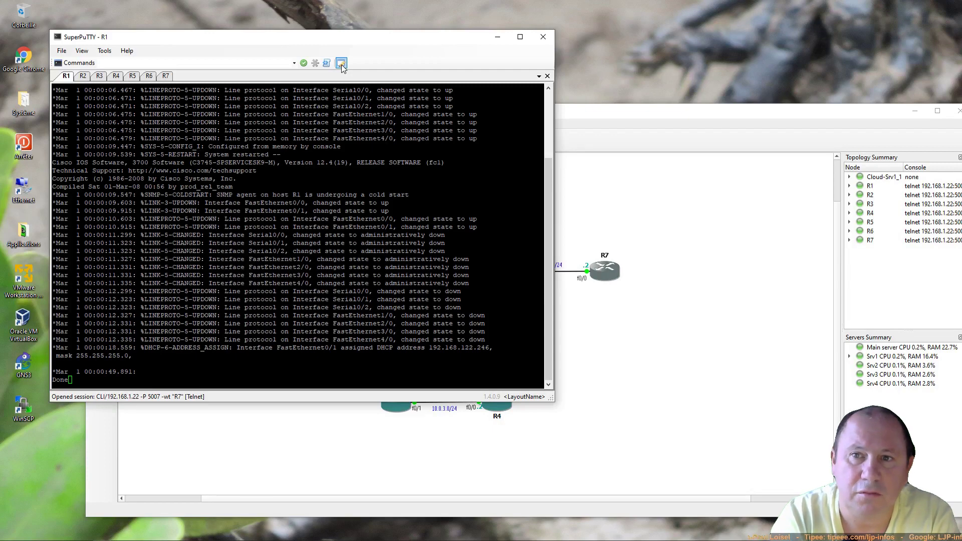
click(341, 64)
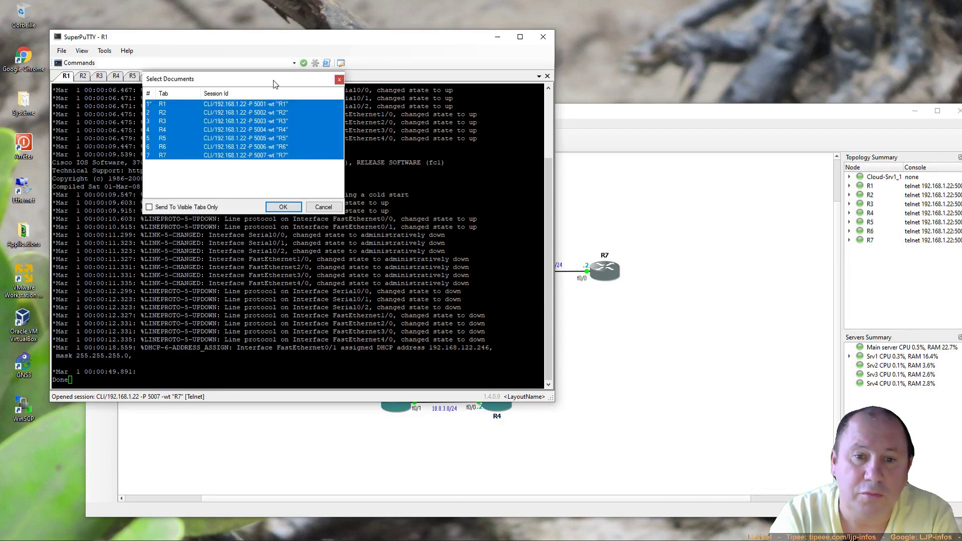
drag(274, 83, 693, 54)
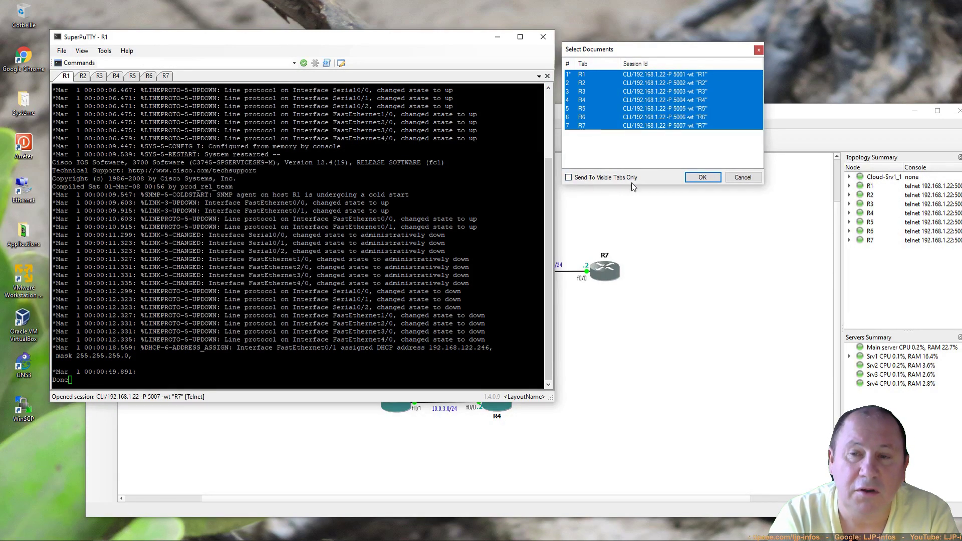
click(708, 178)
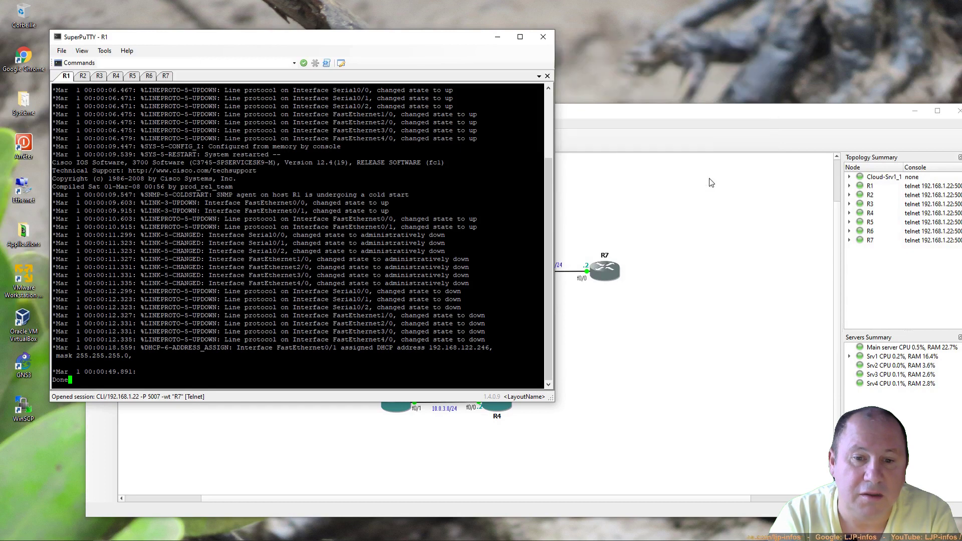
- Send an empty line and the command "conf t" to all router sessions at once from the command bar
click(123, 64)
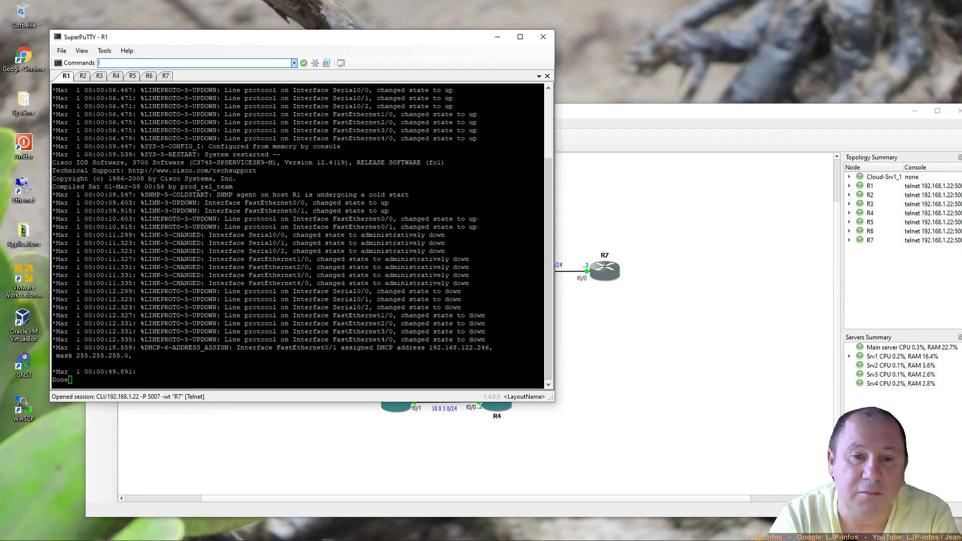
key(Return)
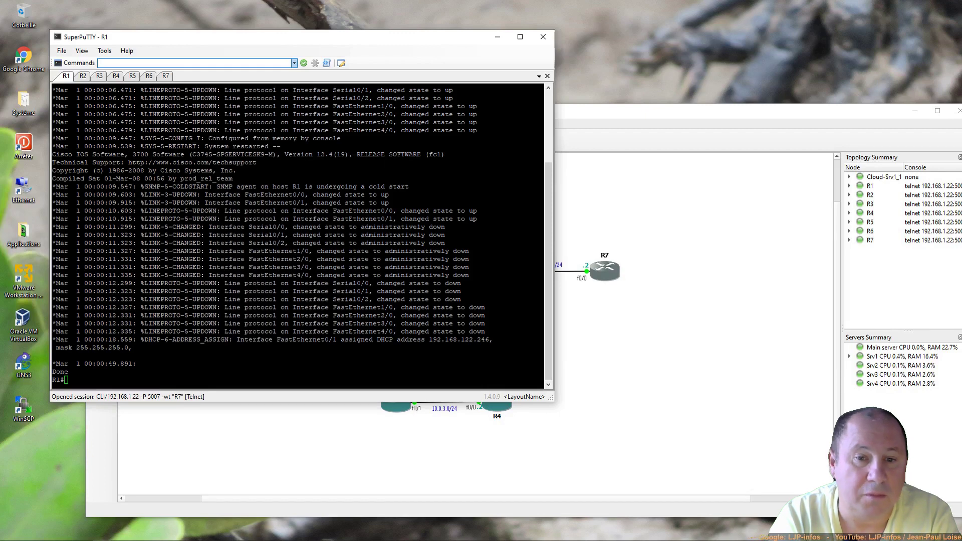
text(conf t)
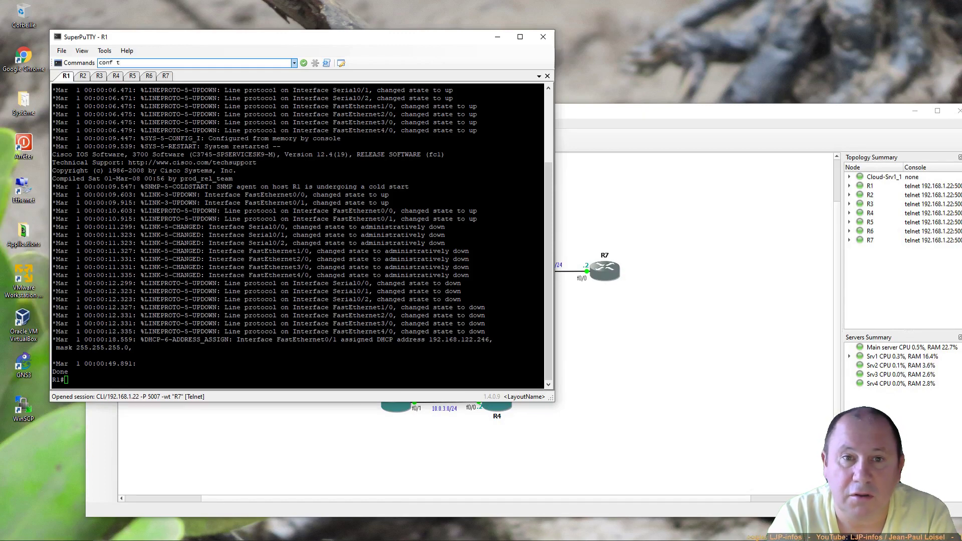
key(Return)
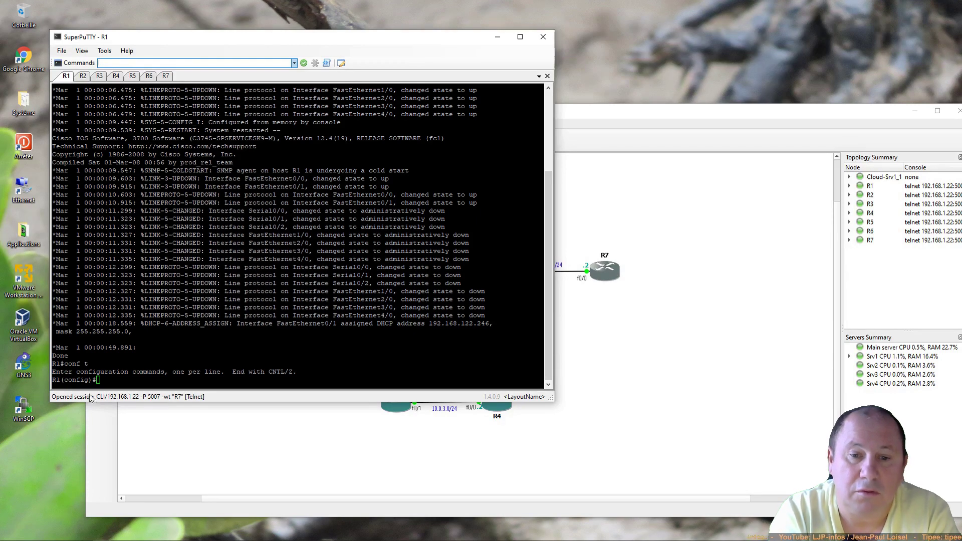
- Check the consoles of R2 to R7 for the broadcast "conf t" command and return to R1
click(84, 77)
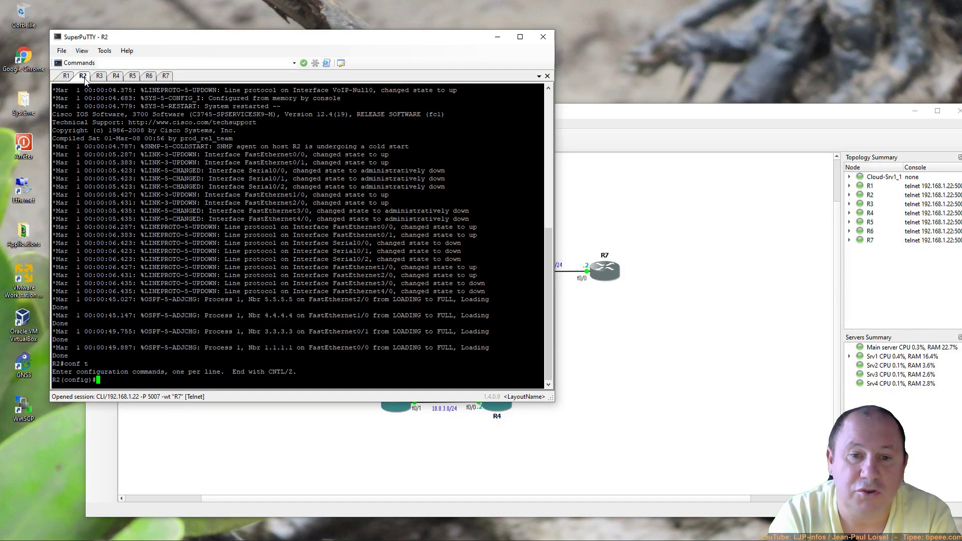
click(100, 76)
click(116, 76)
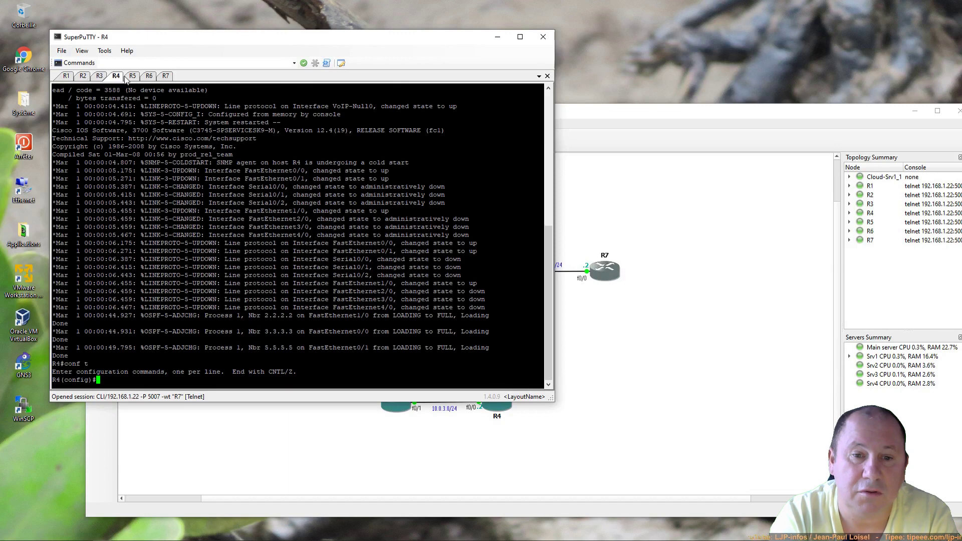
click(132, 76)
click(149, 76)
click(166, 76)
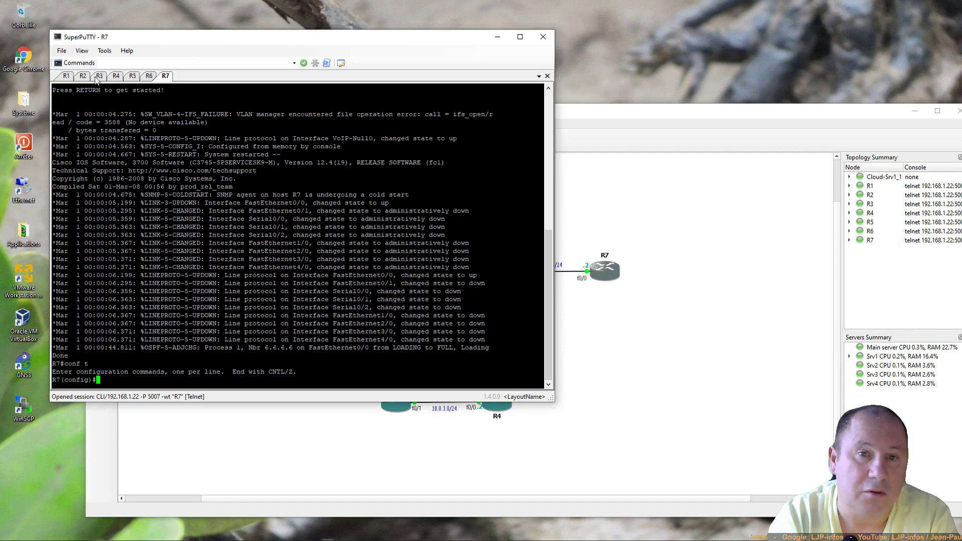
click(64, 79)
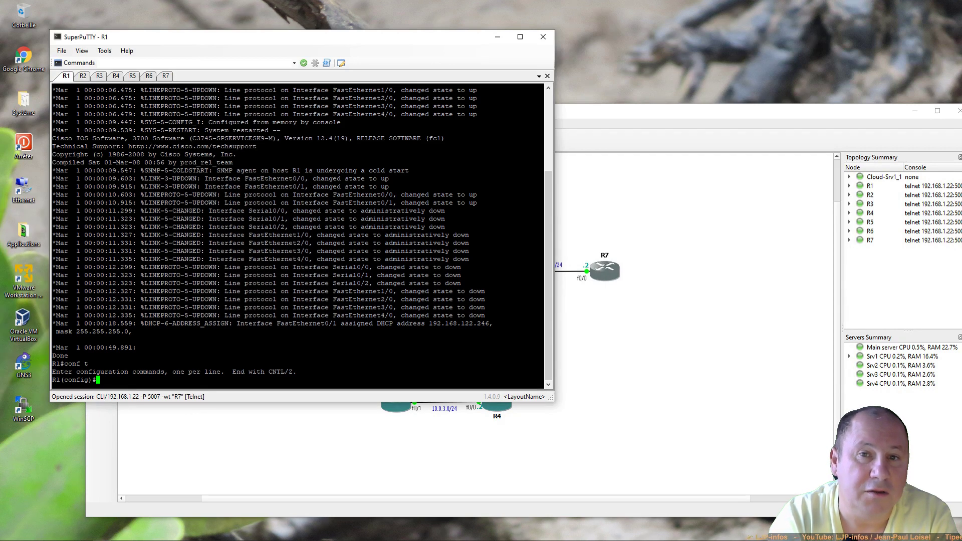
- Leave configuration mode with "exit" in R1's own console and send "ping 8.8.8.8" to all router sessions
text(exit)
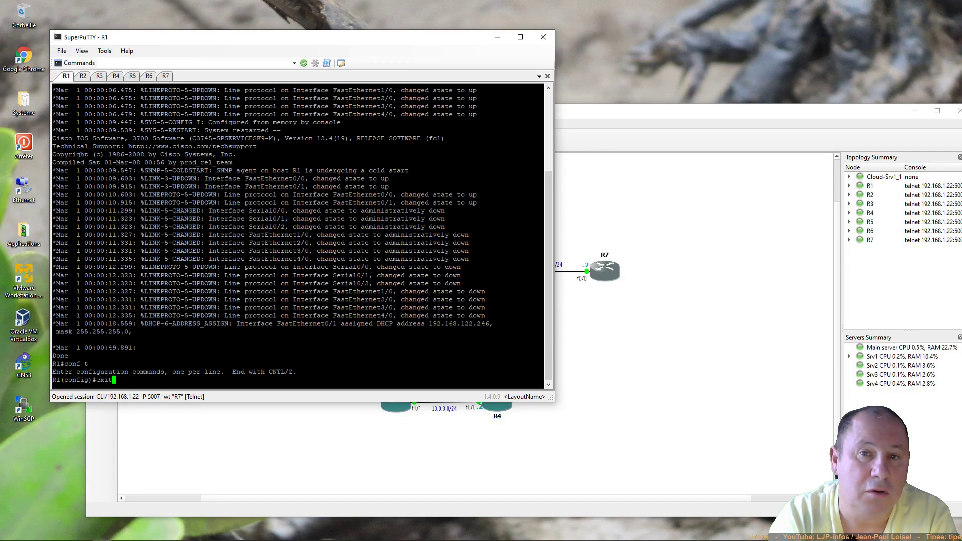
key(Return)
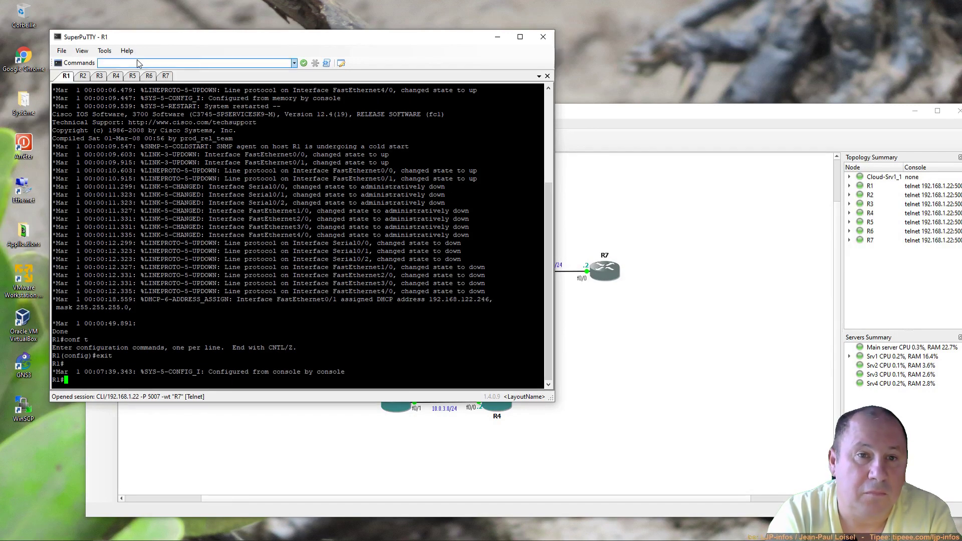
text(pin)
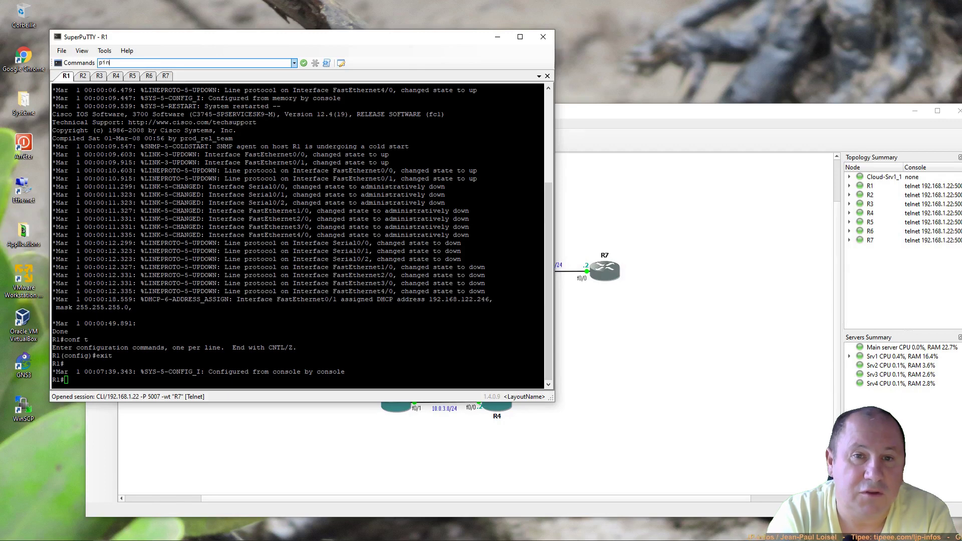
text(g 8.8)
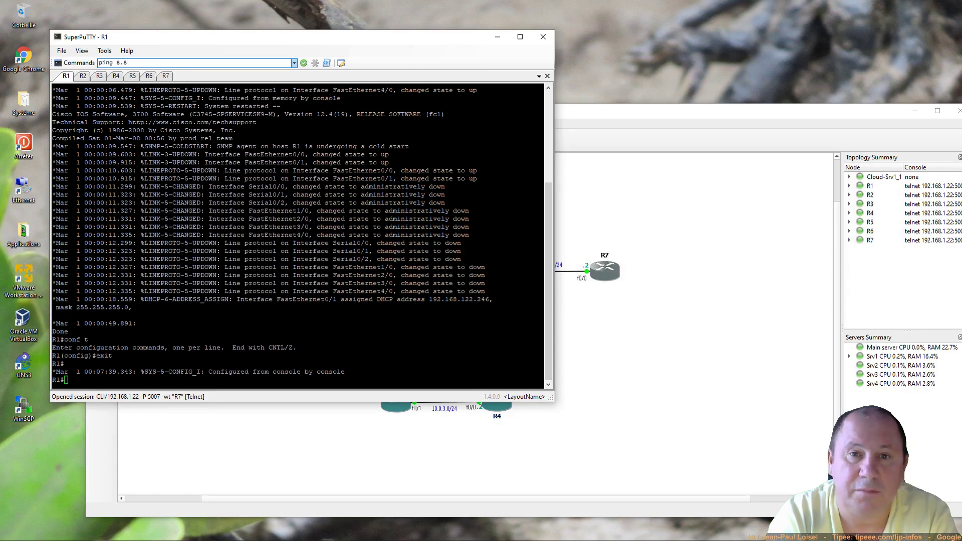
text(.8.8)
key(Return)
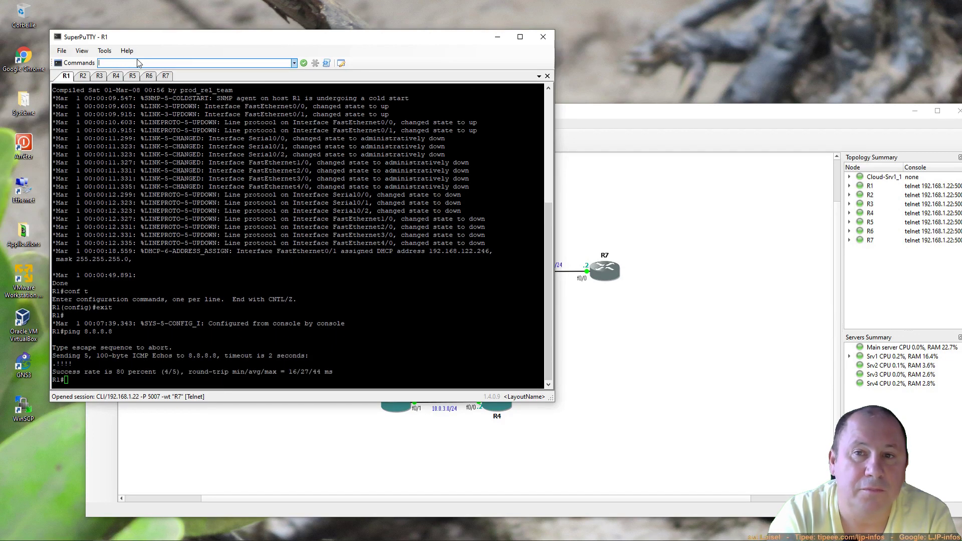
- Check R2's console, then send "end" followed by "ping 8.8.8.8" to all router sessions from the command bar
click(83, 76)
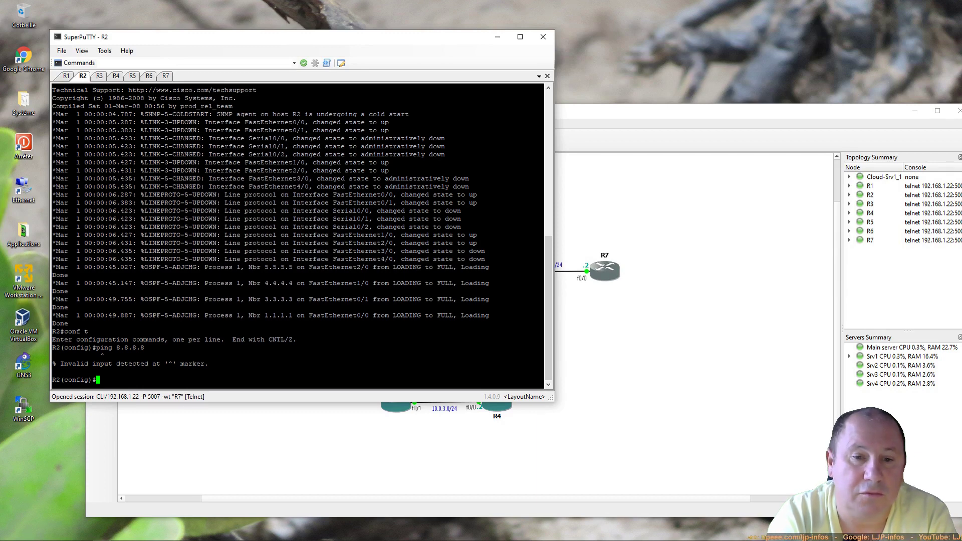
click(99, 63)
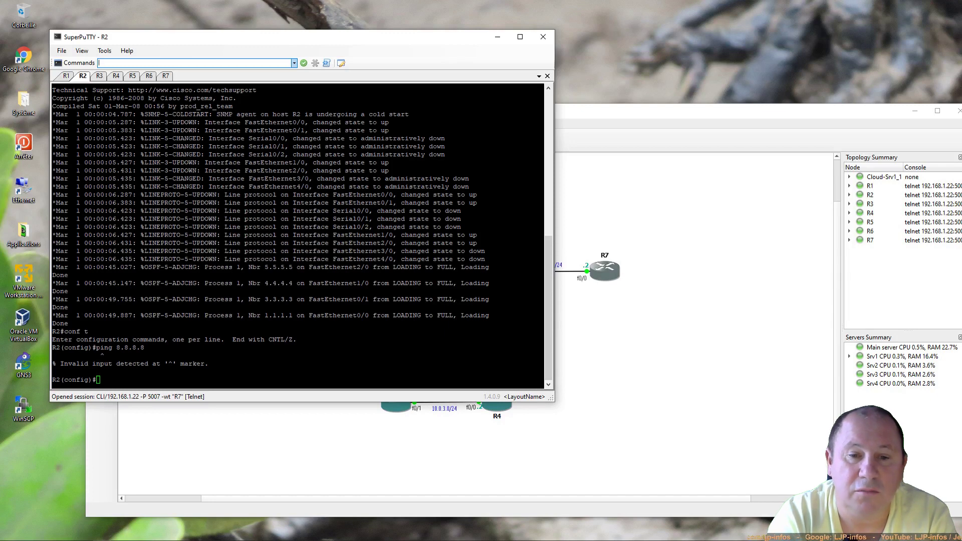
text(end)
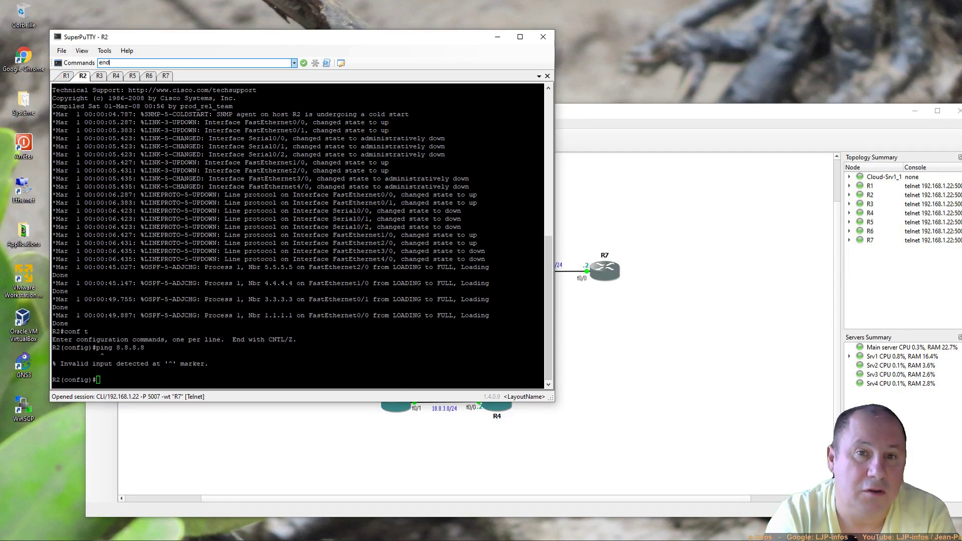
key(Return)
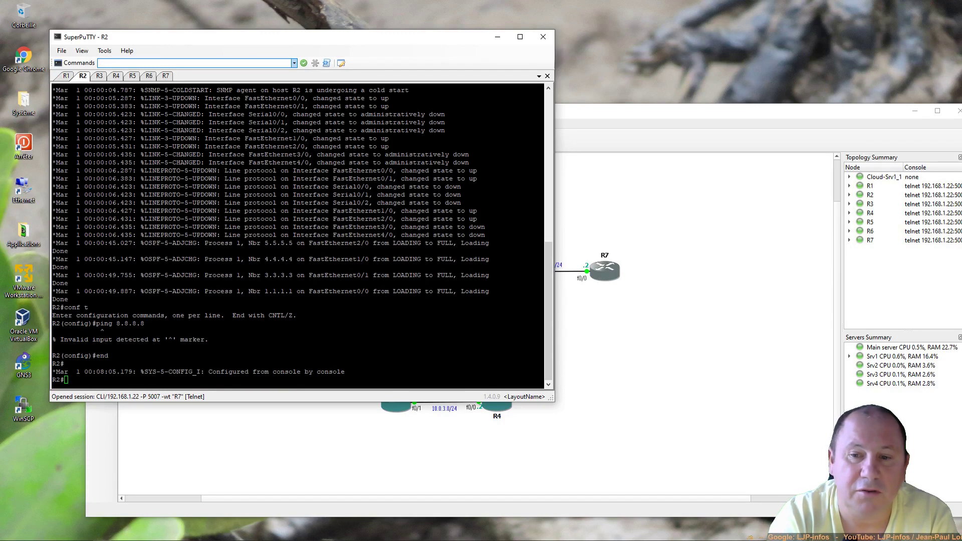
text(ping 8.)
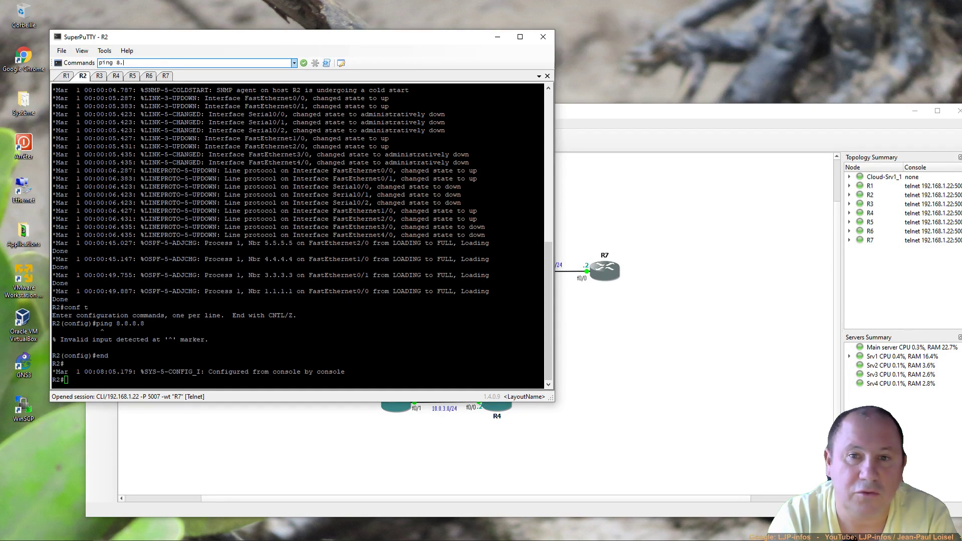
text(8.8.8)
key(Return)
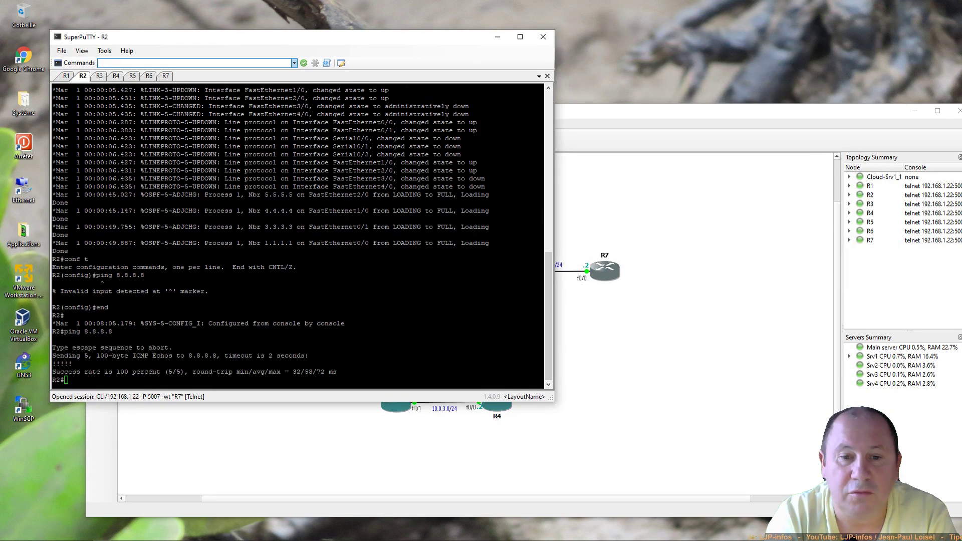
- Compare the ping output in the consoles of R2 to R7 one after another
click(99, 76)
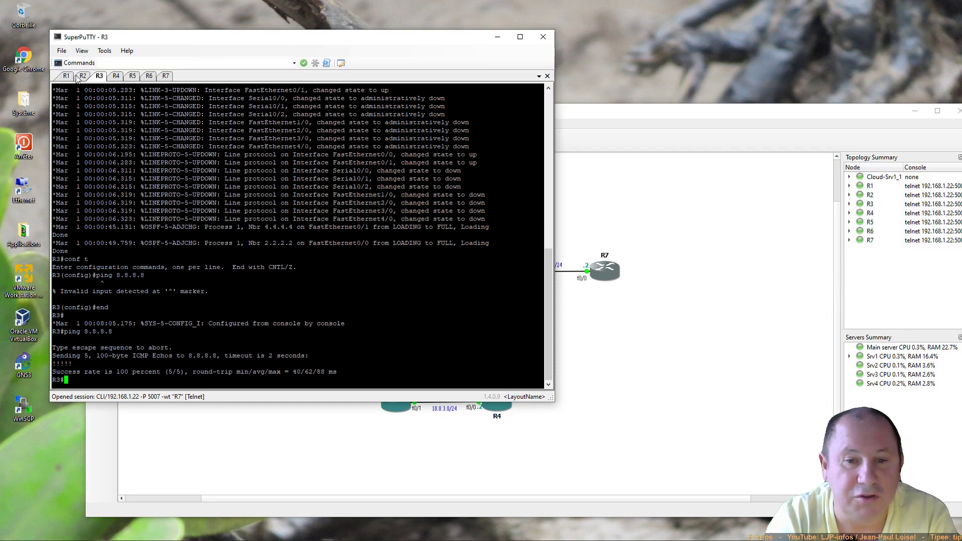
click(83, 76)
click(99, 76)
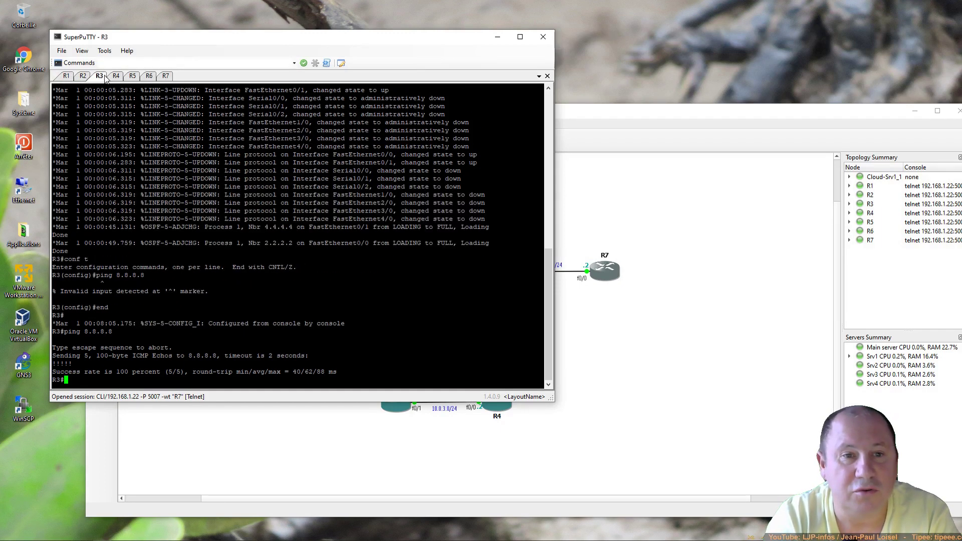
click(116, 76)
click(132, 77)
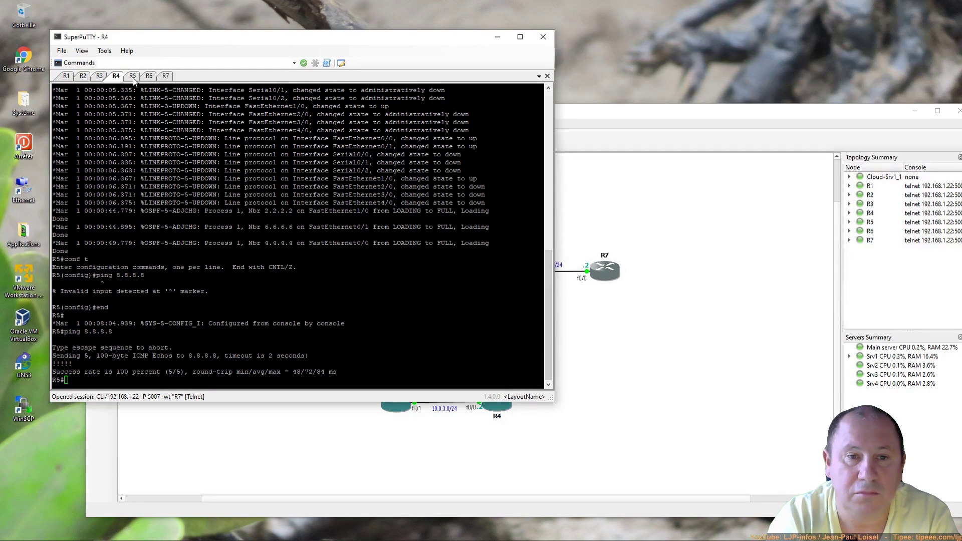
click(149, 76)
click(165, 77)
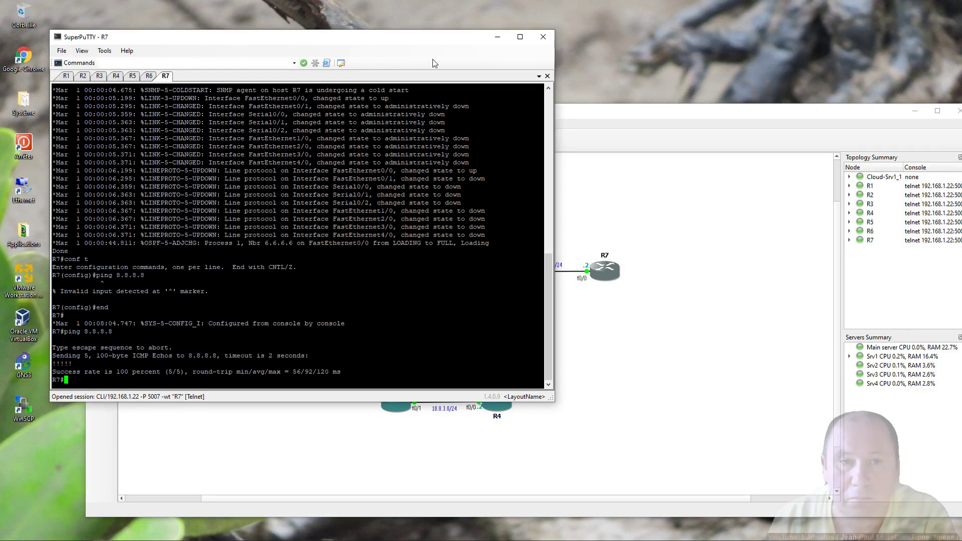
- Exit SuperPuTTY and GNS3, confirming both exit requests
click(547, 36)
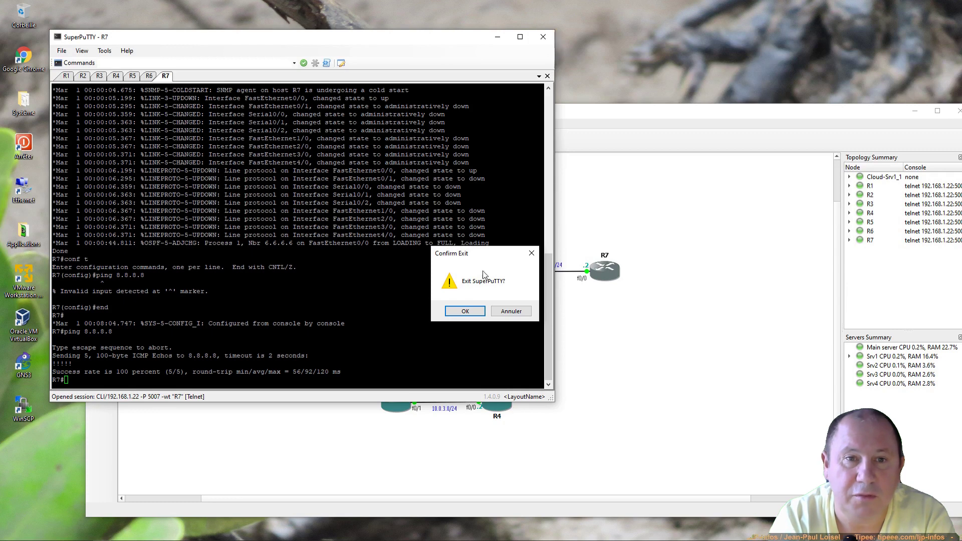
click(463, 314)
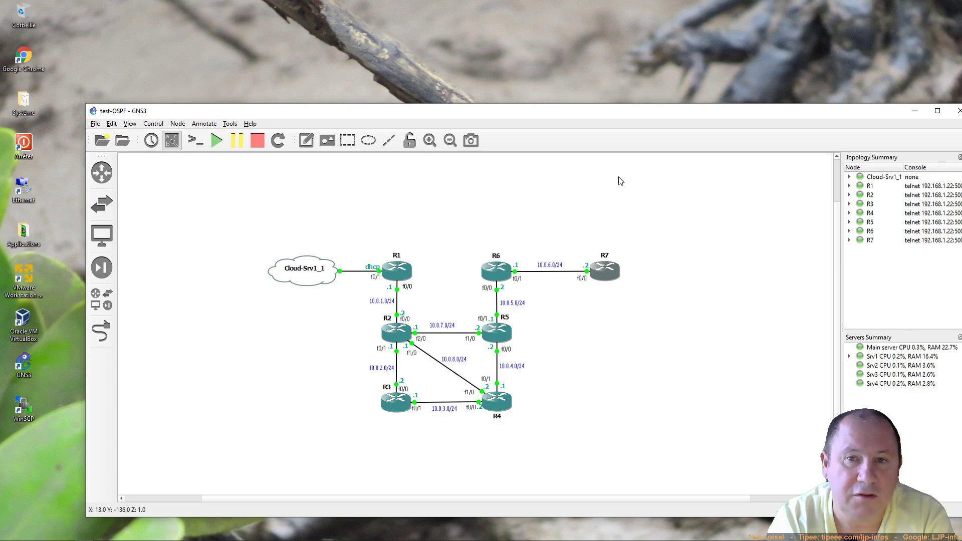
drag(682, 113, 639, 87)
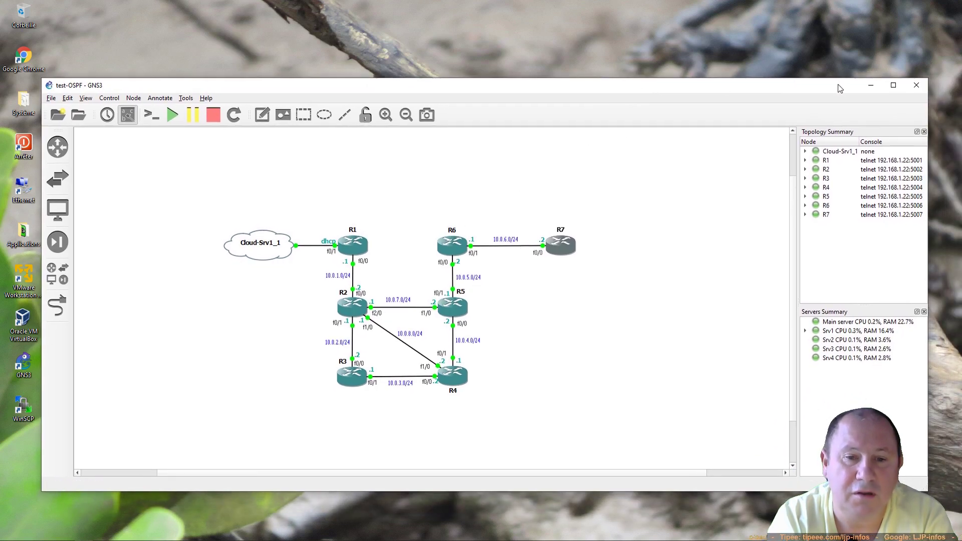
click(916, 85)
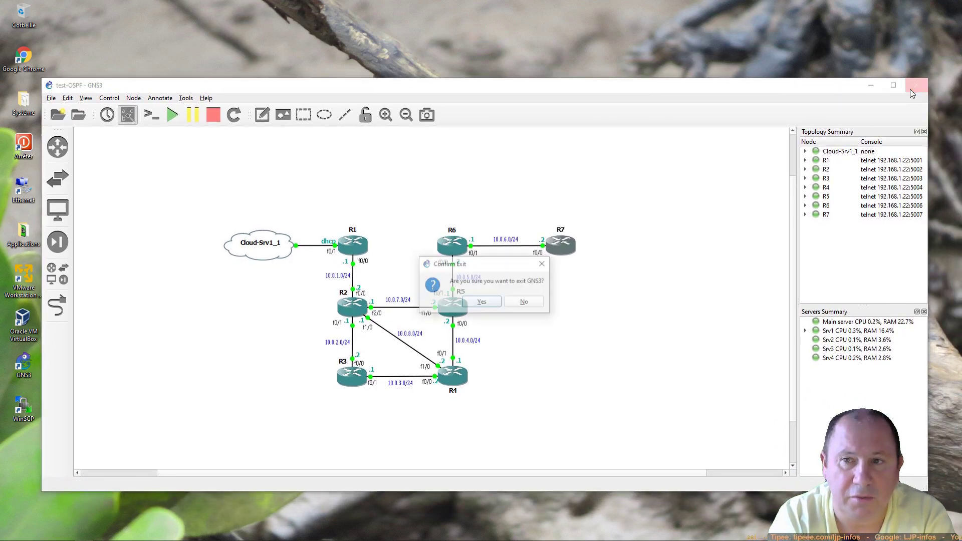
click(480, 302)
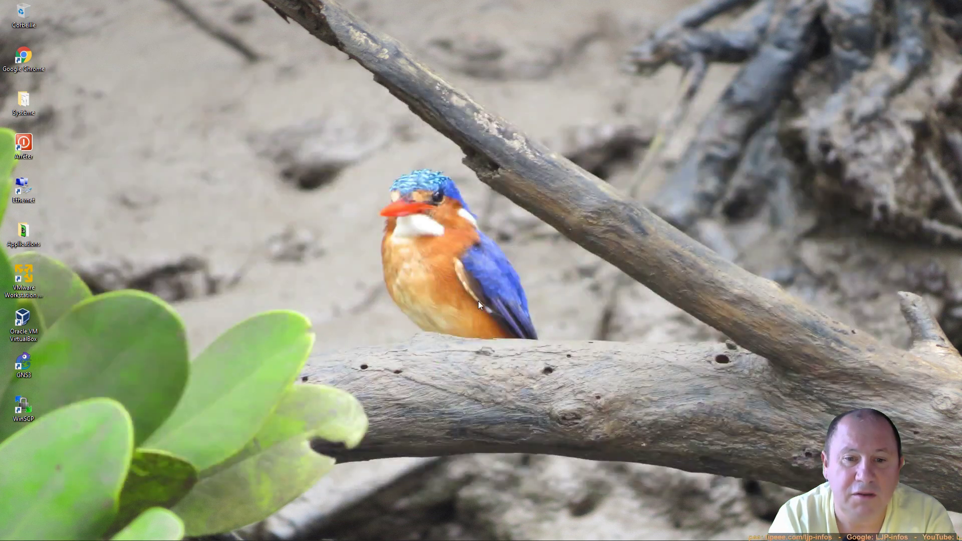